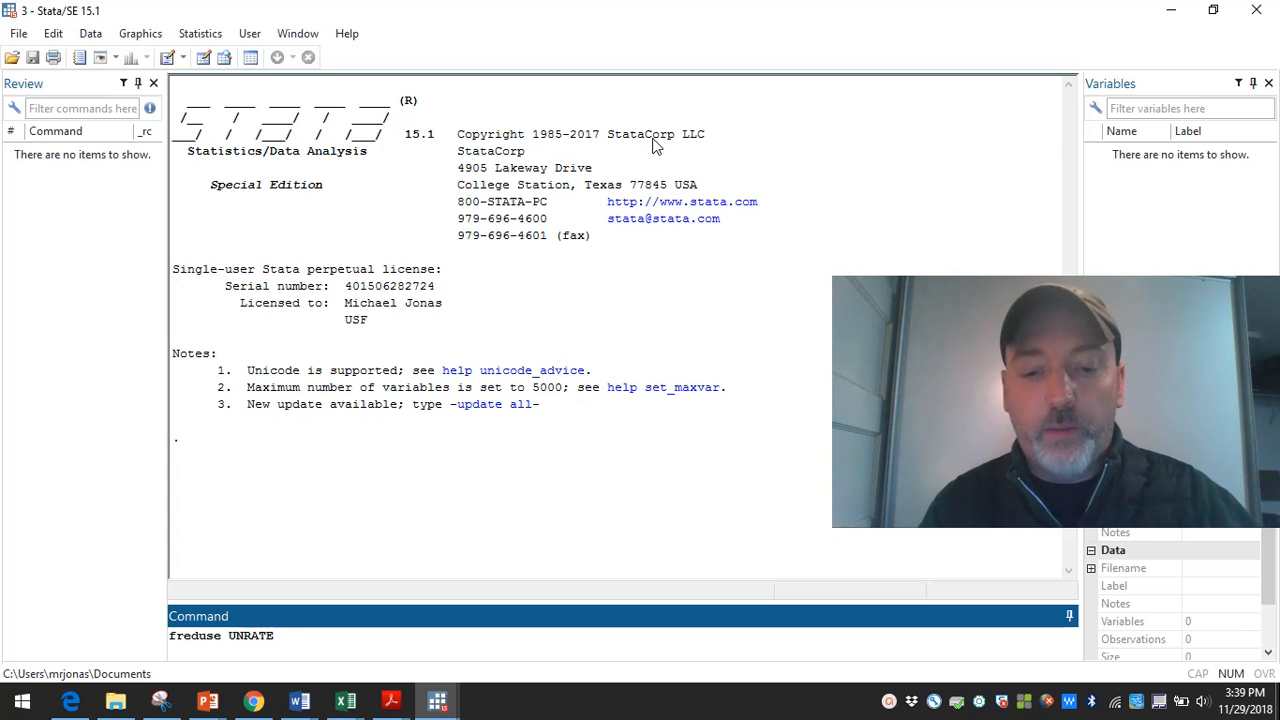
- Load the UNRATE and INDPRO series from FRED with the freduse command
text(IND)
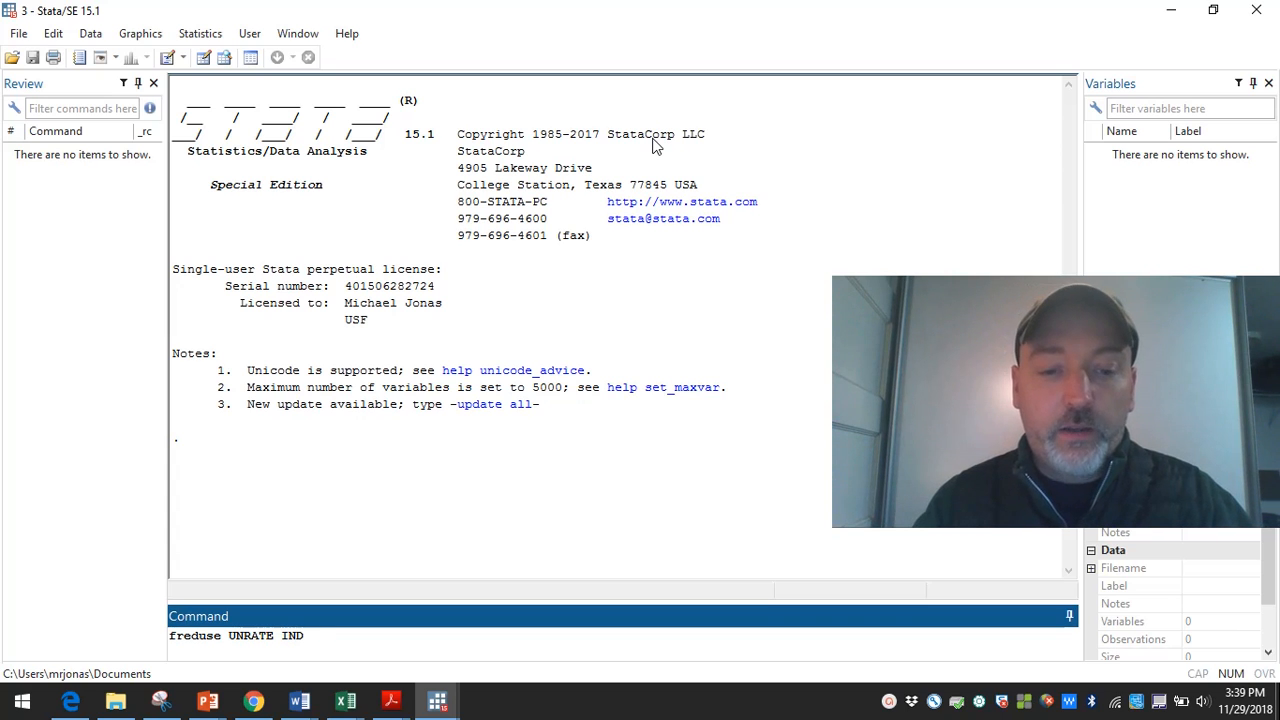
text(PRO)
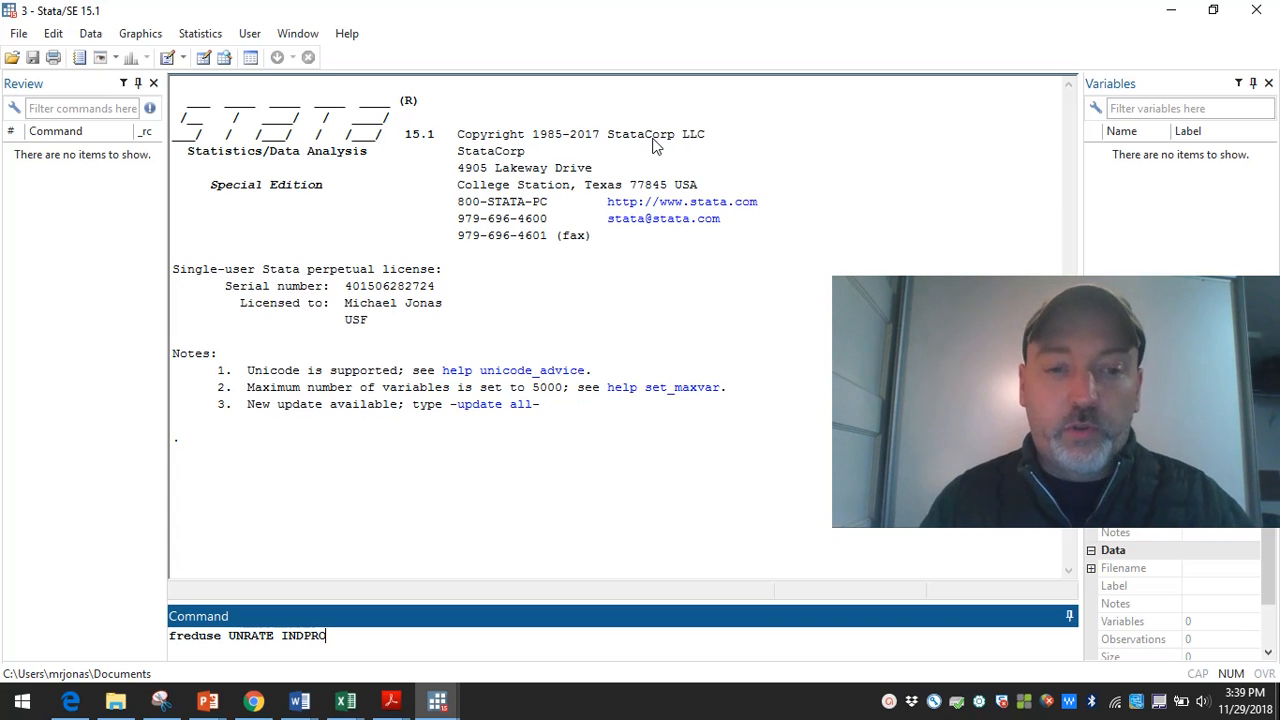
key(Return)
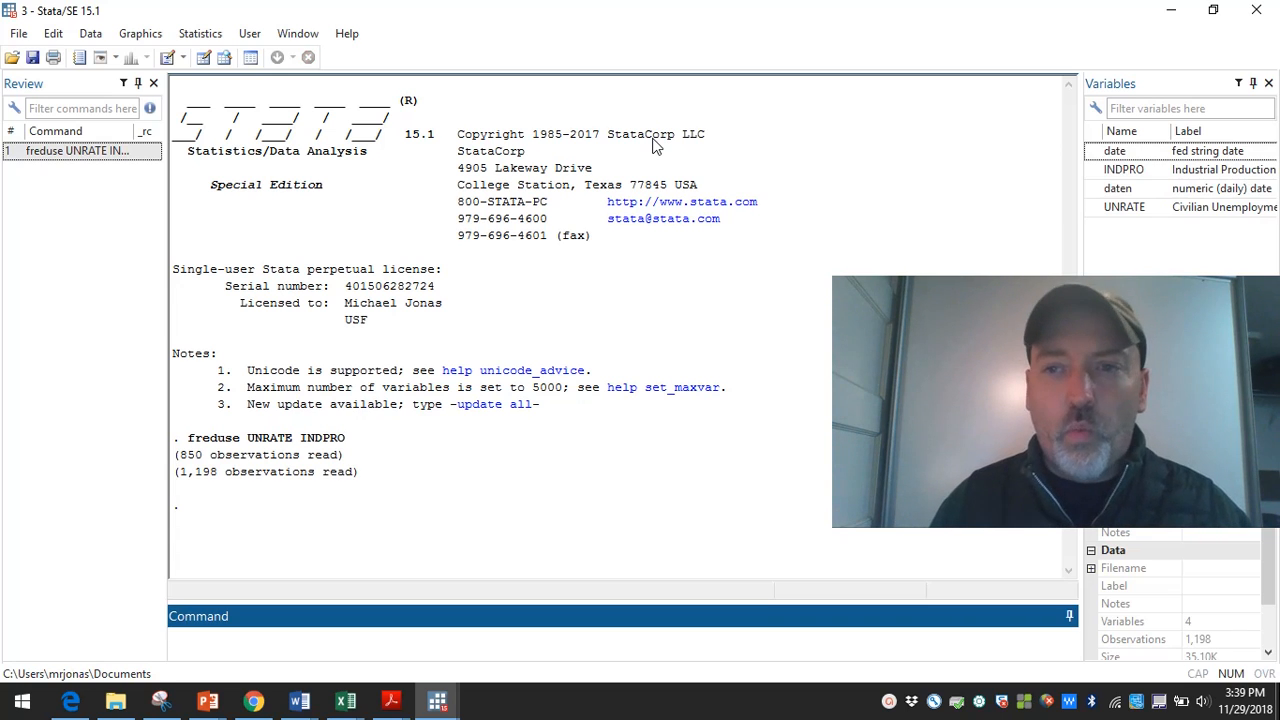
- Browse the imported dataset to check the dates and coverage of INDPRO and UNRATE, then close the data view
text(bor)
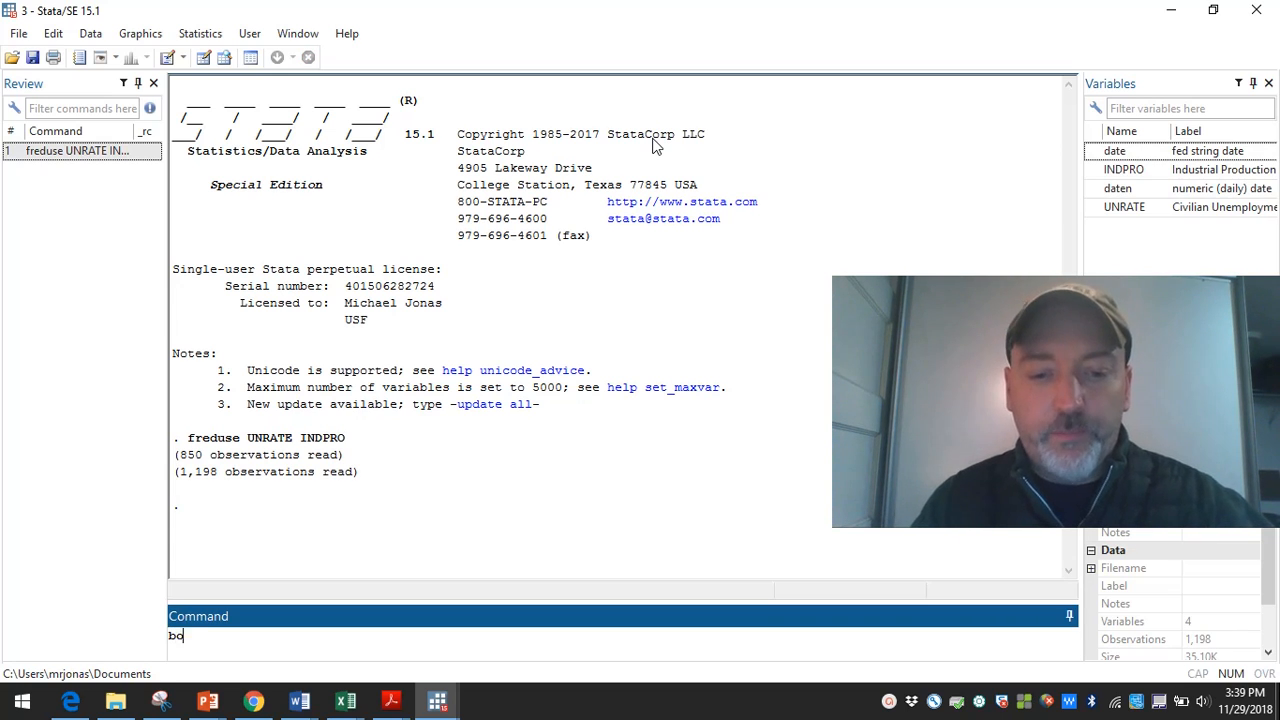
key(BackSpace)
key(BackSpace)
text(r)
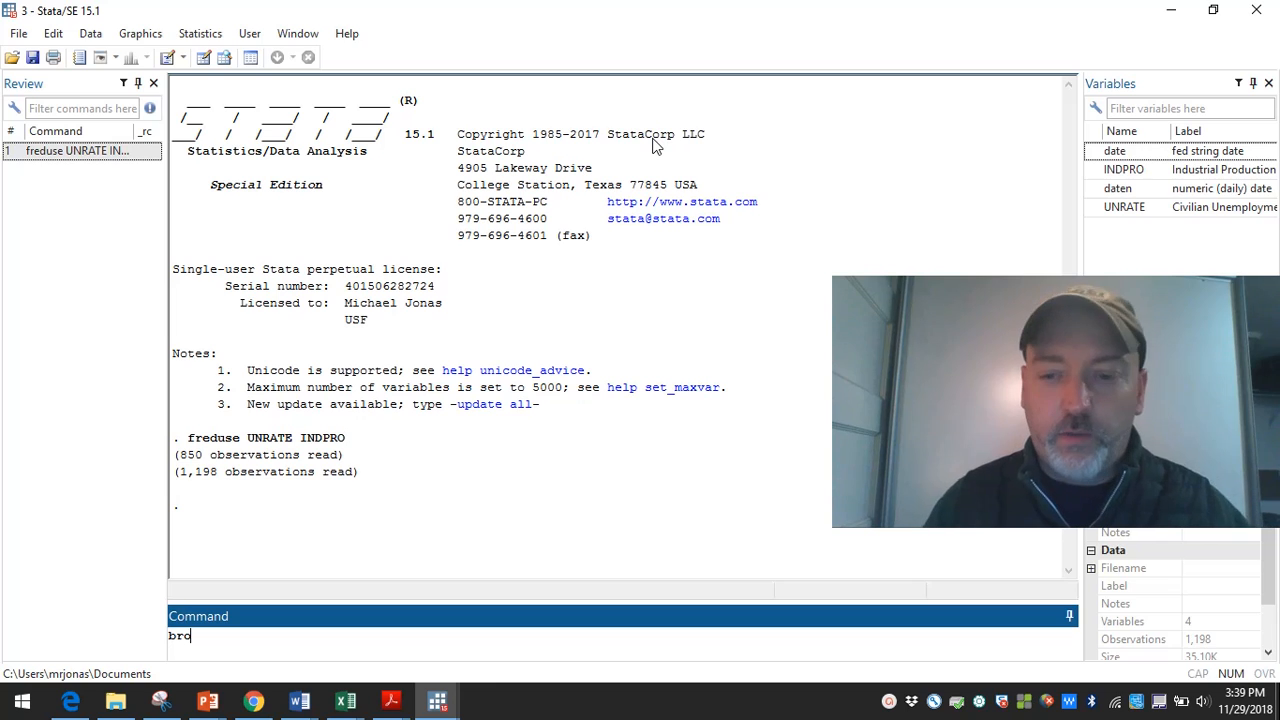
key(Return)
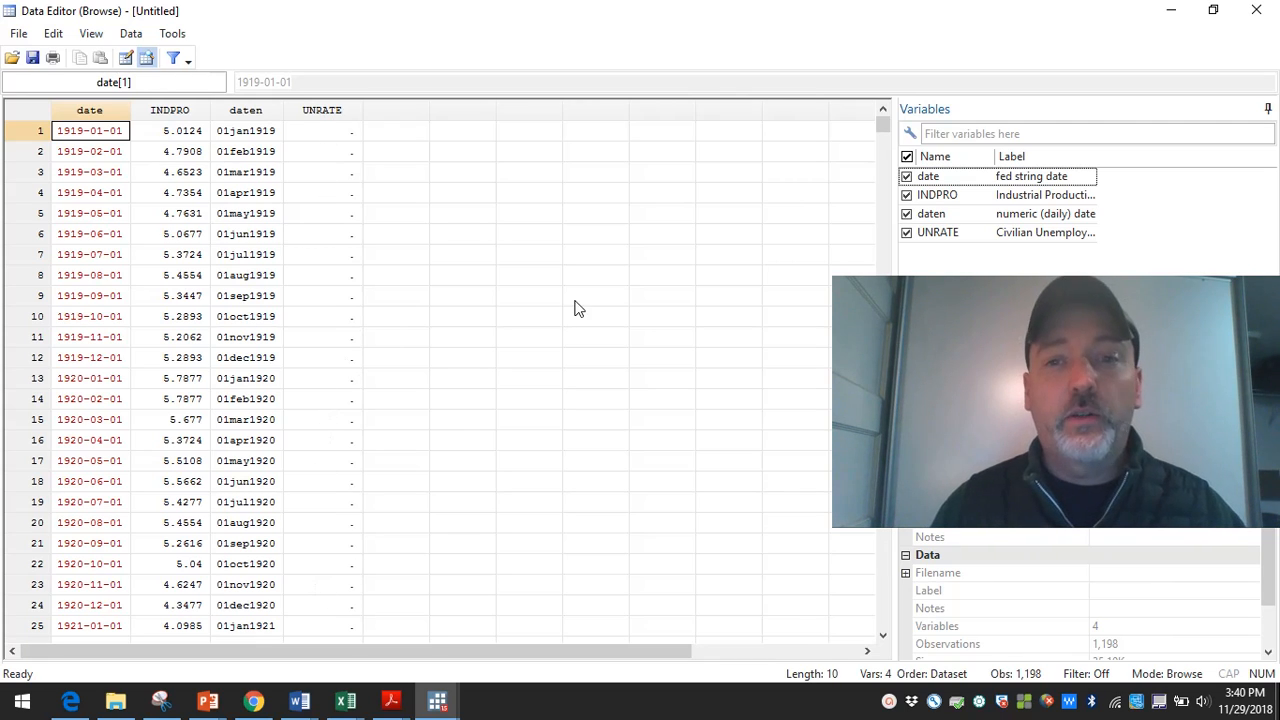
click(1257, 11)
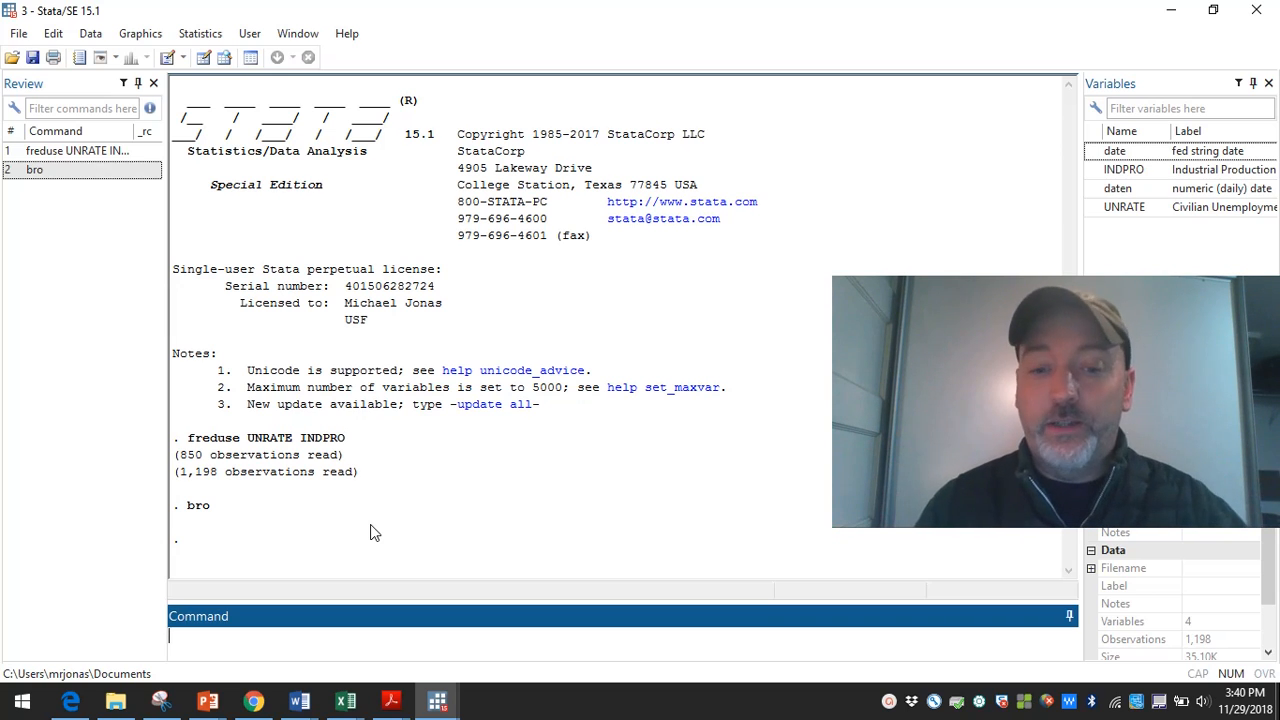
- Drop all observations where UNRATE is missing (UNRATE==.)
text(drop)
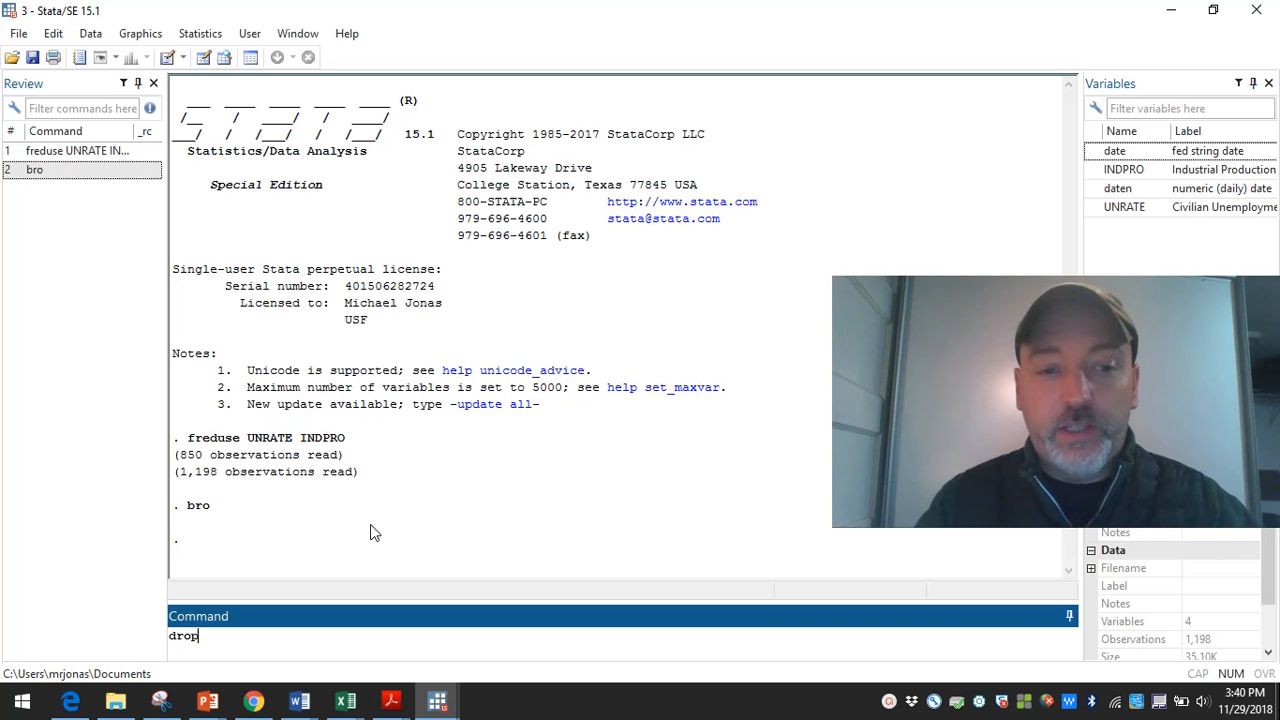
text( if)
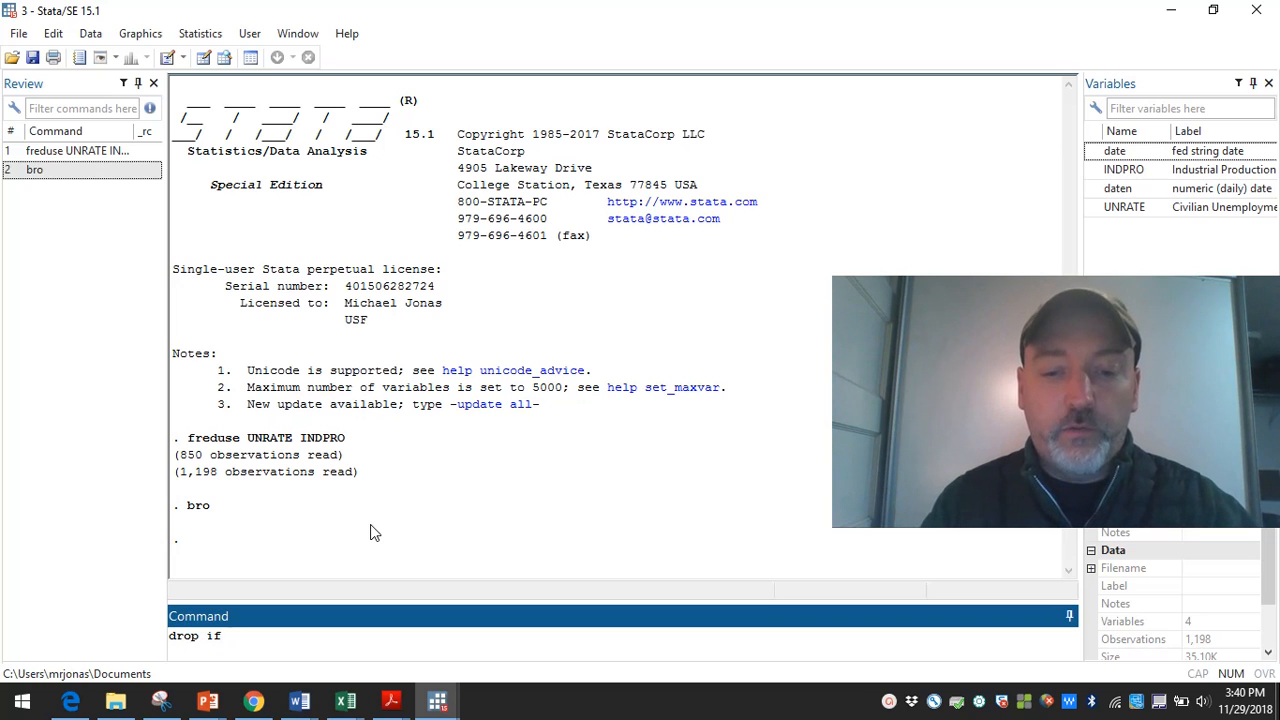
text( UNRATE)
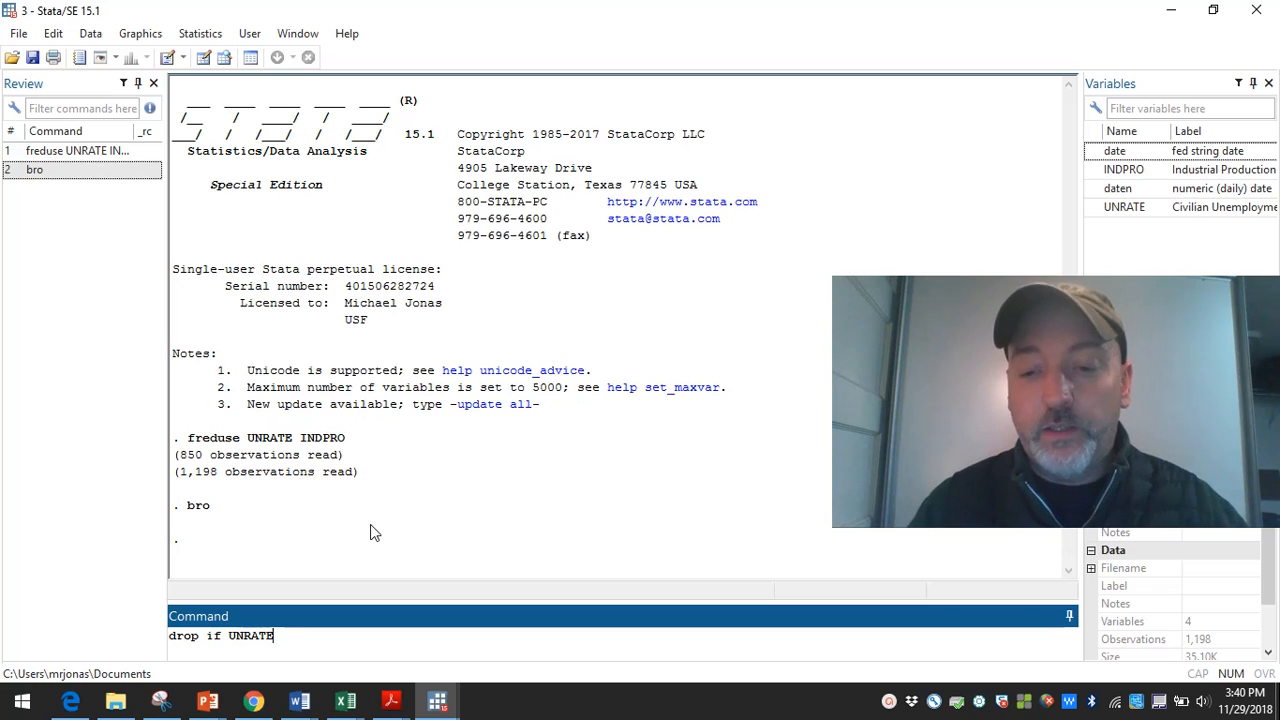
text(==.)
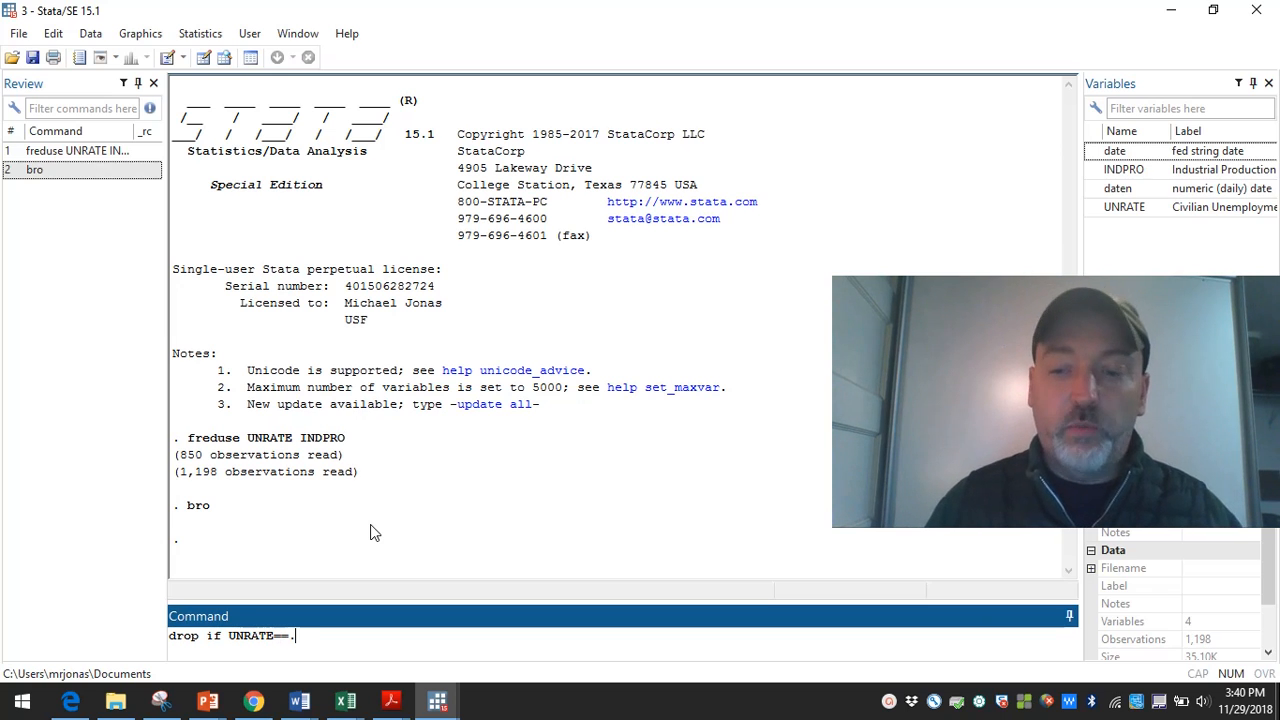
key(Return)
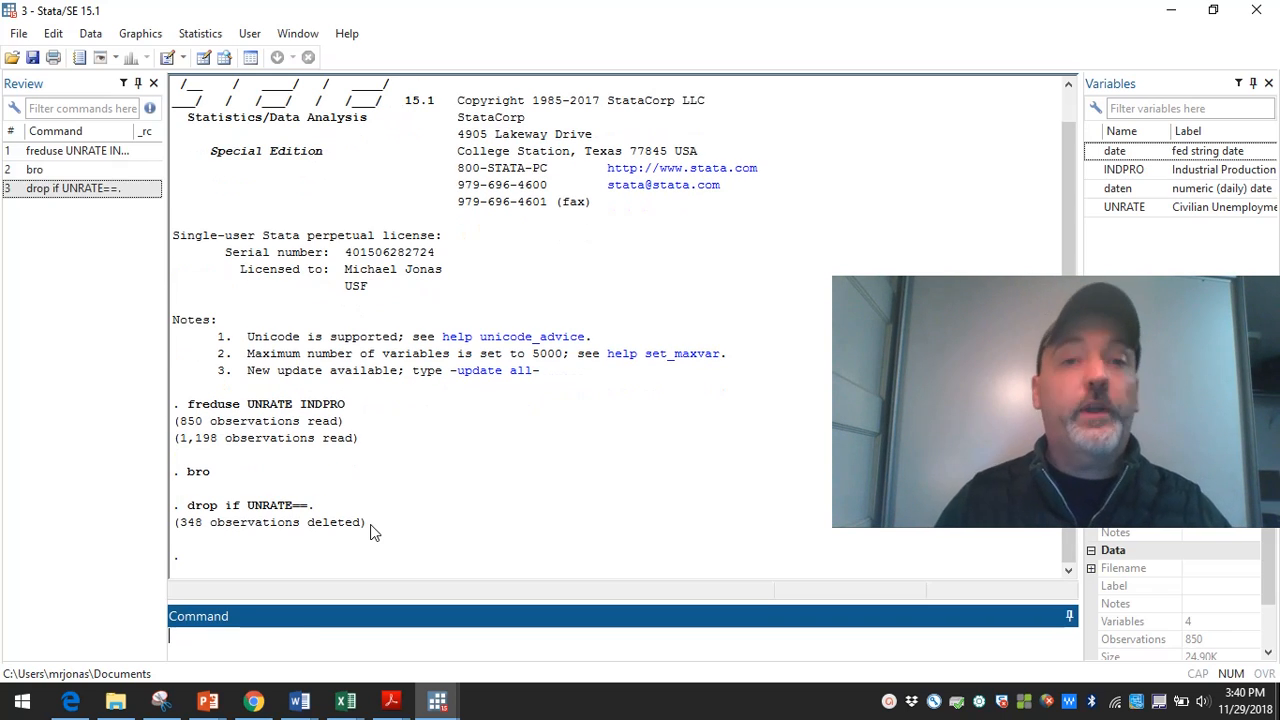
- Browse the trimmed dataset to check the remaining observations, and close the data view
text(bro)
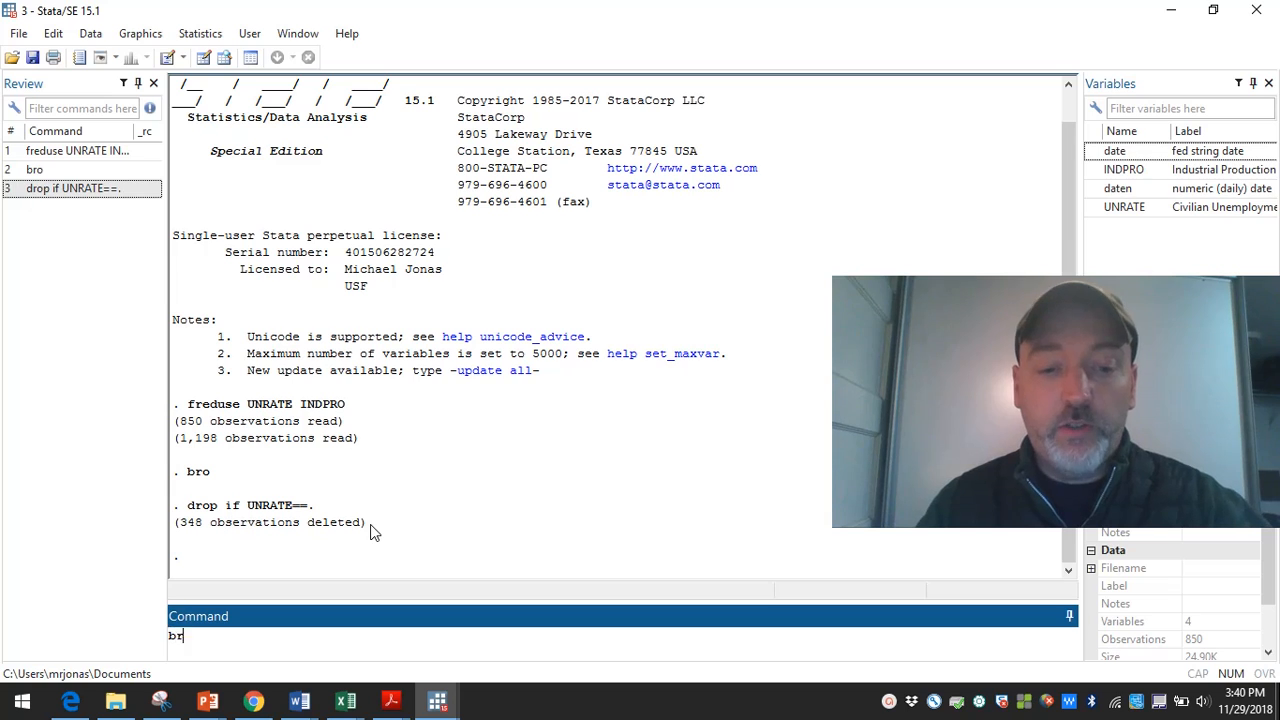
key(Return)
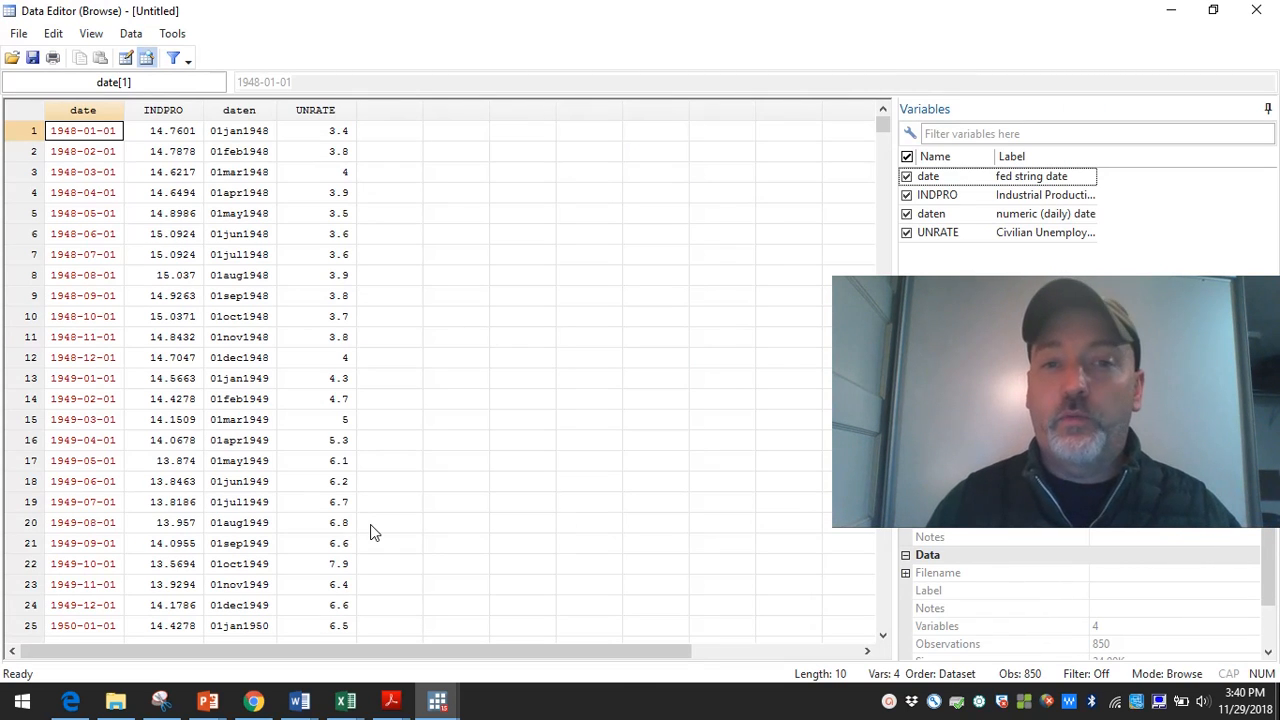
click(1256, 12)
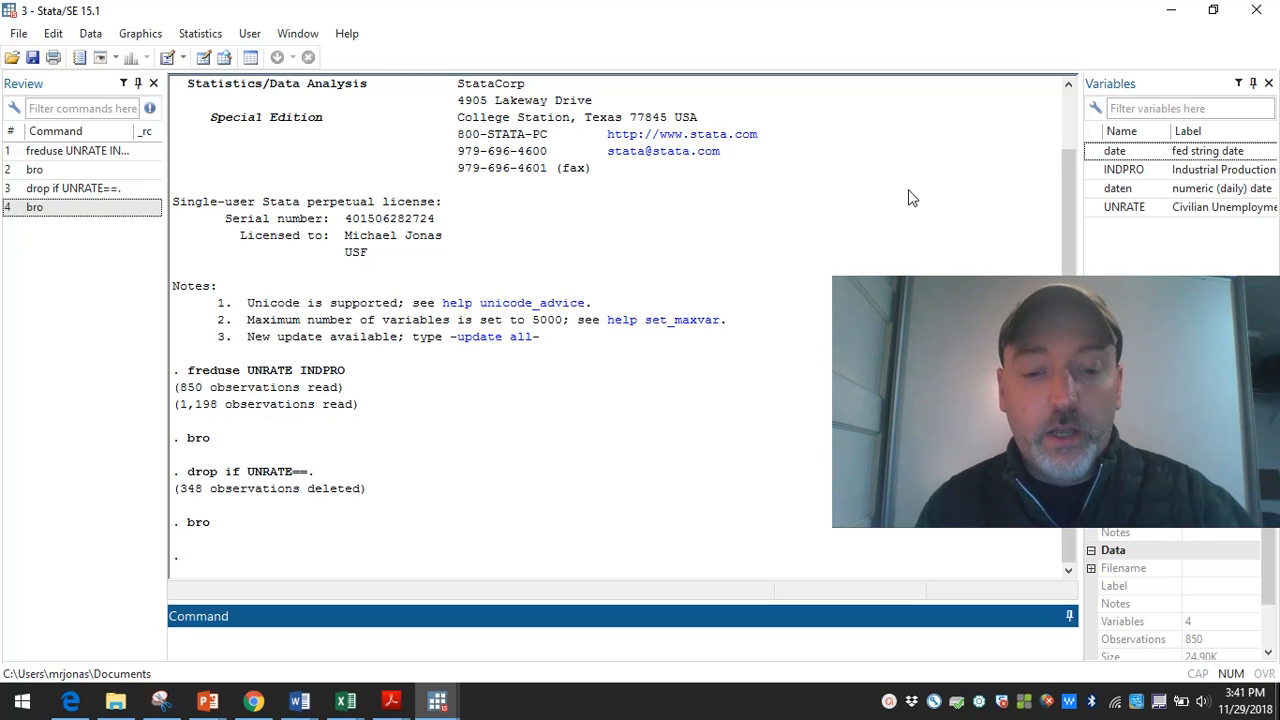
- Generate a variable named time equal to _n and declare it as the time variable with tsset
text(gen)
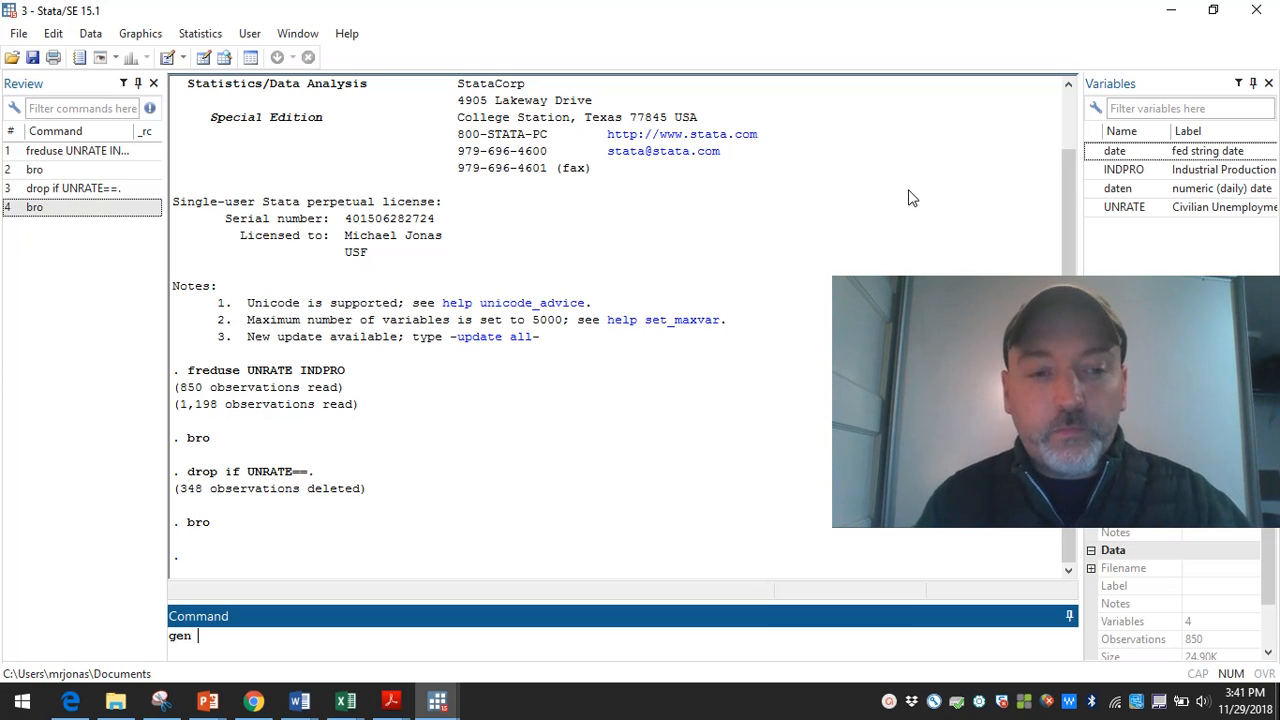
text( t)
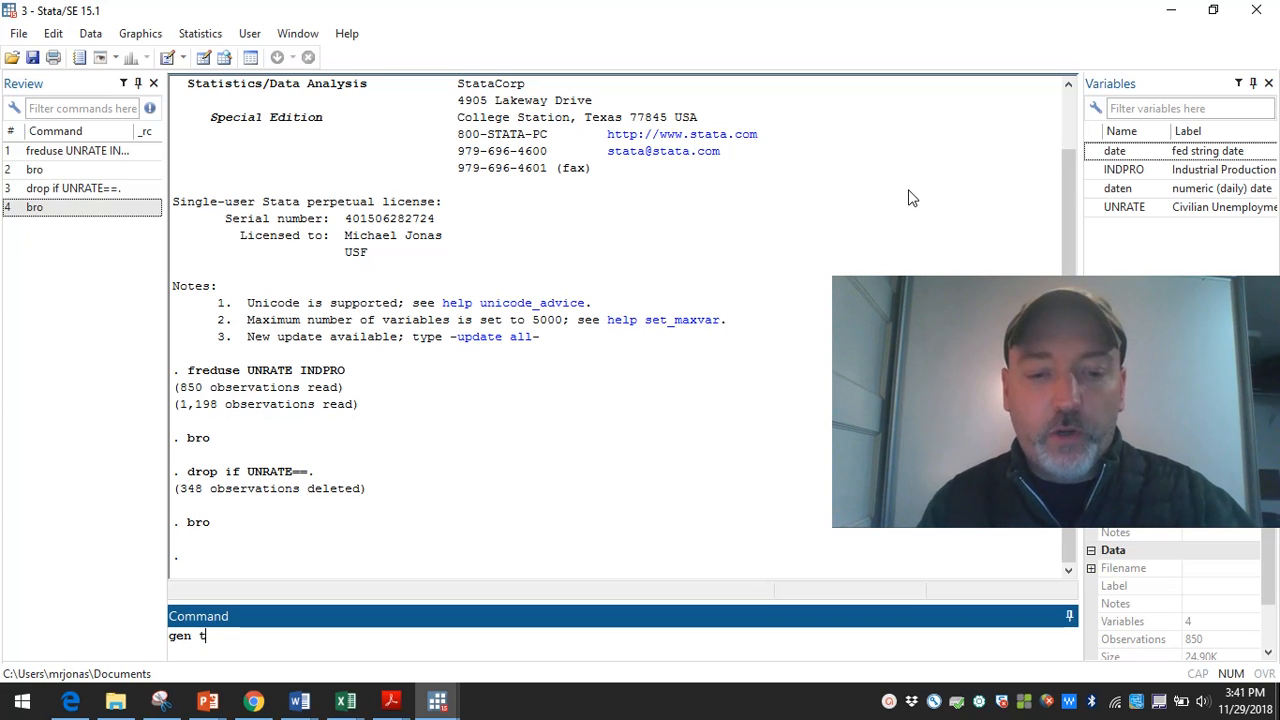
text(ime=_)
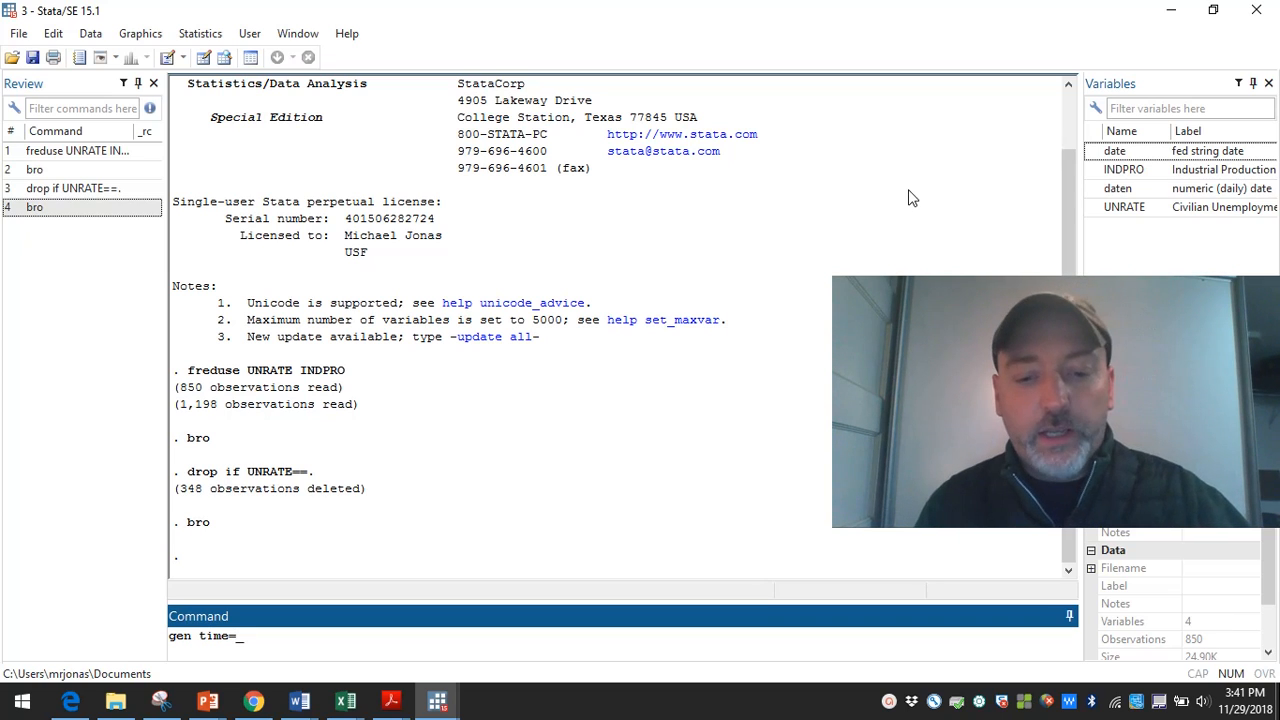
text( n)
key(Return)
text(tsset)
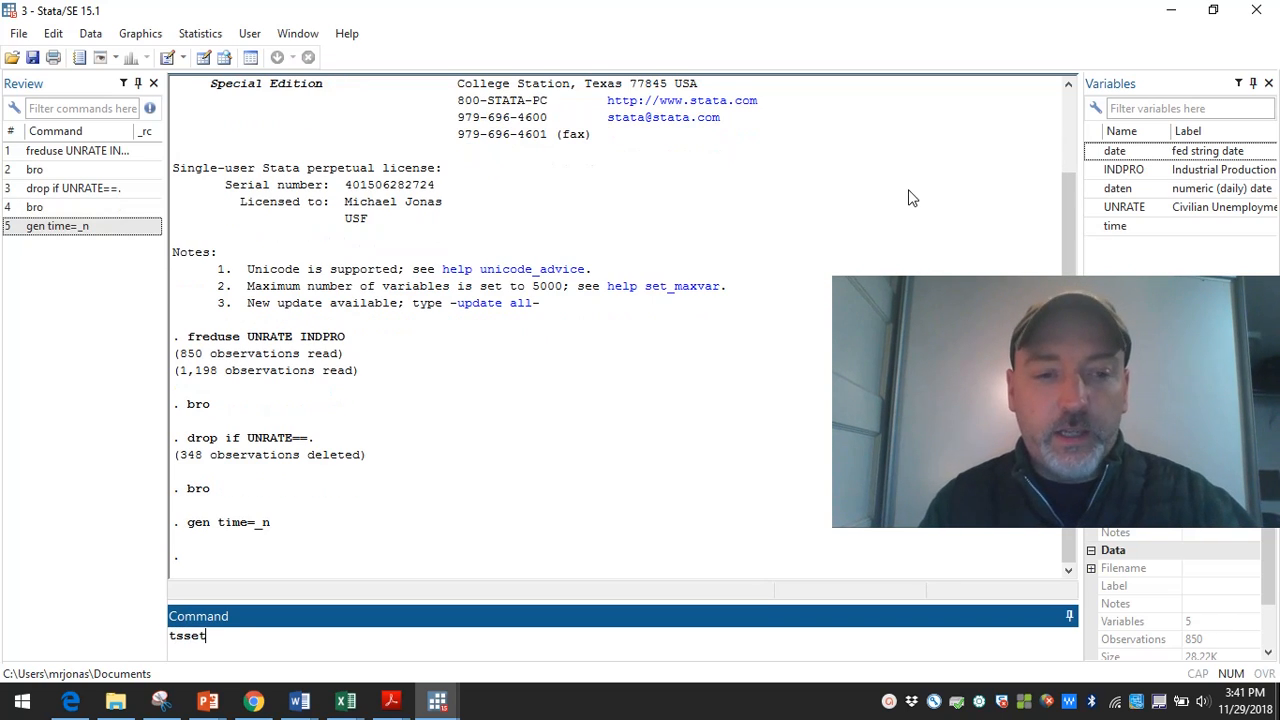
text( time)
key(Return)
- Browse the data to check the new time variable, and close the data view
text(bro)
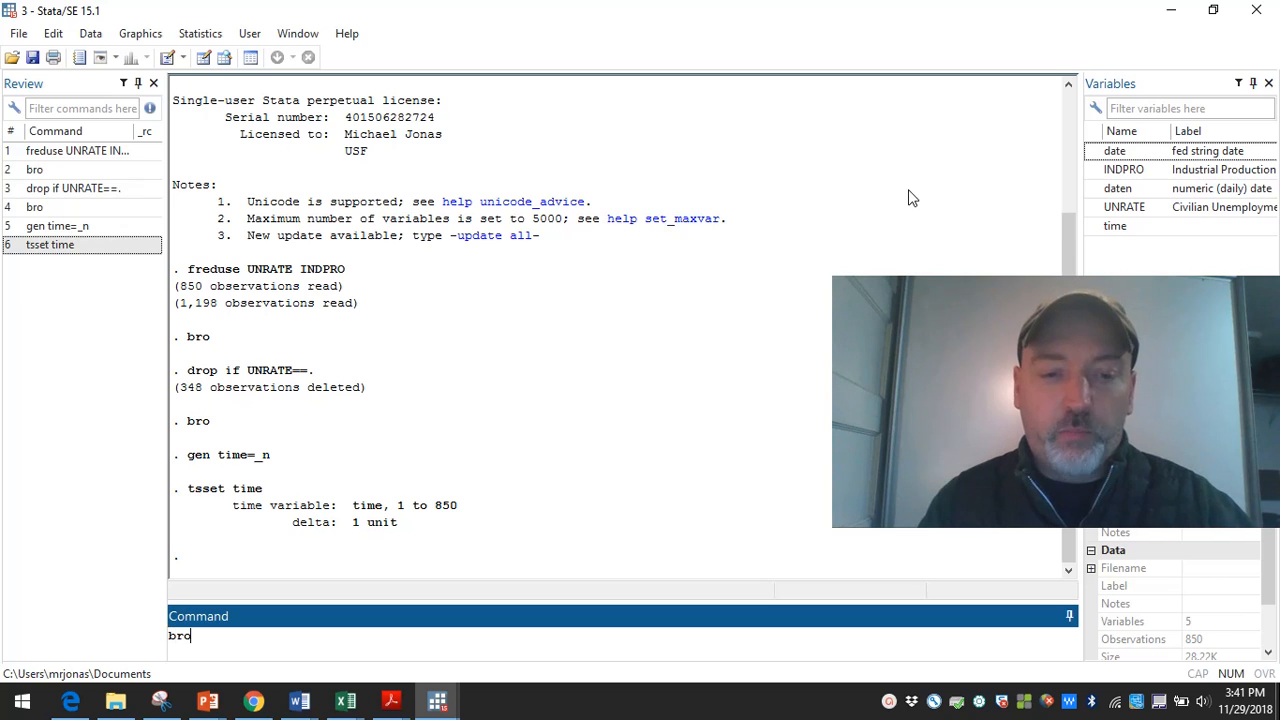
key(Return)
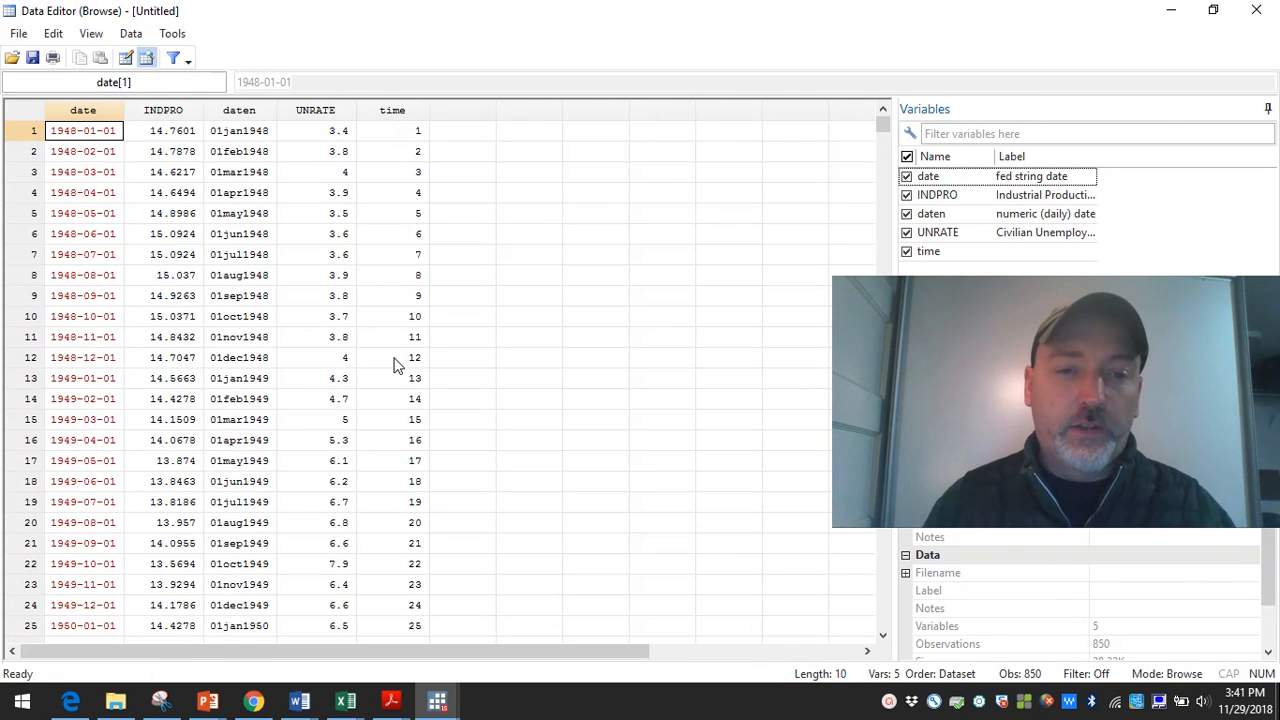
click(1257, 11)
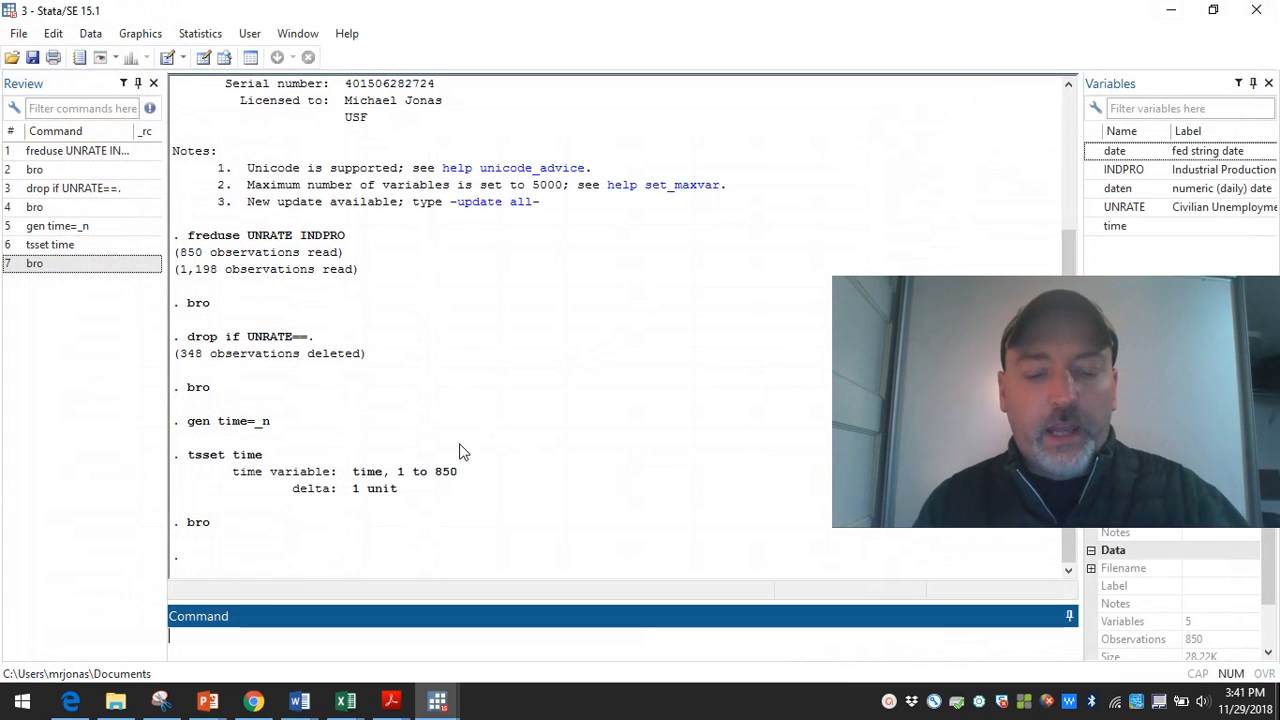
- Regress UNRATE on INDPRO
text(reg )
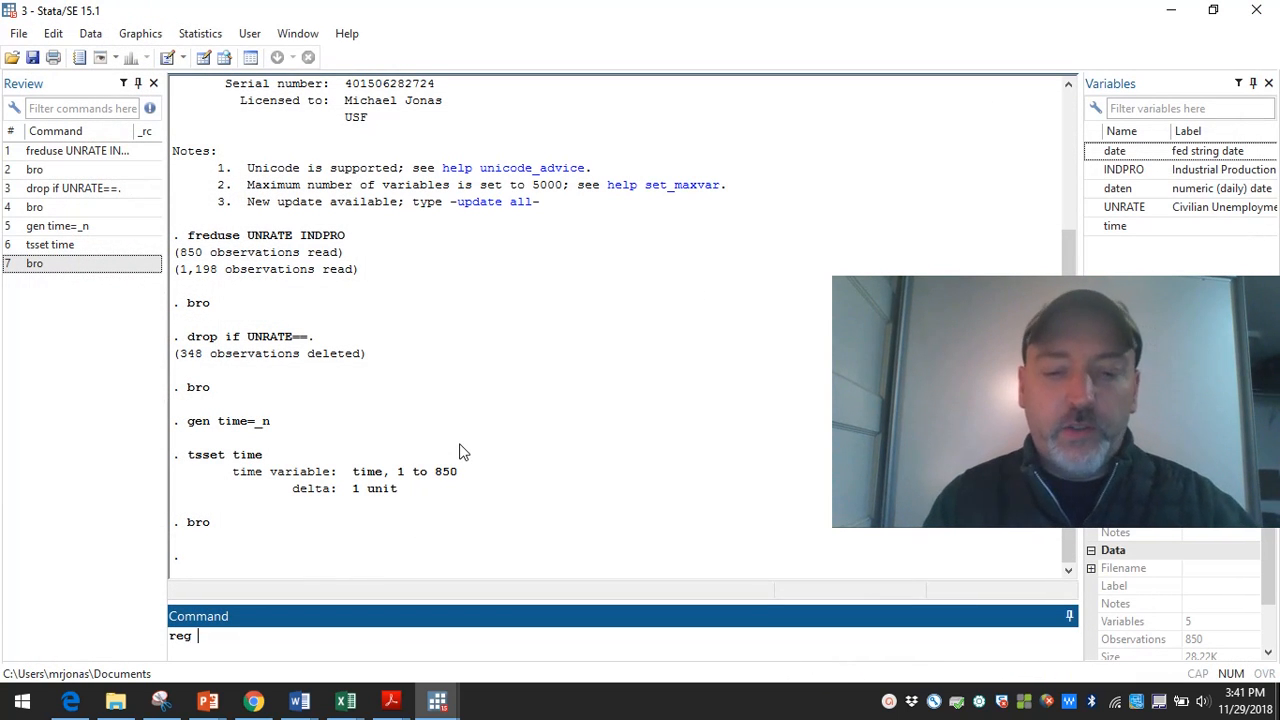
text(UN)
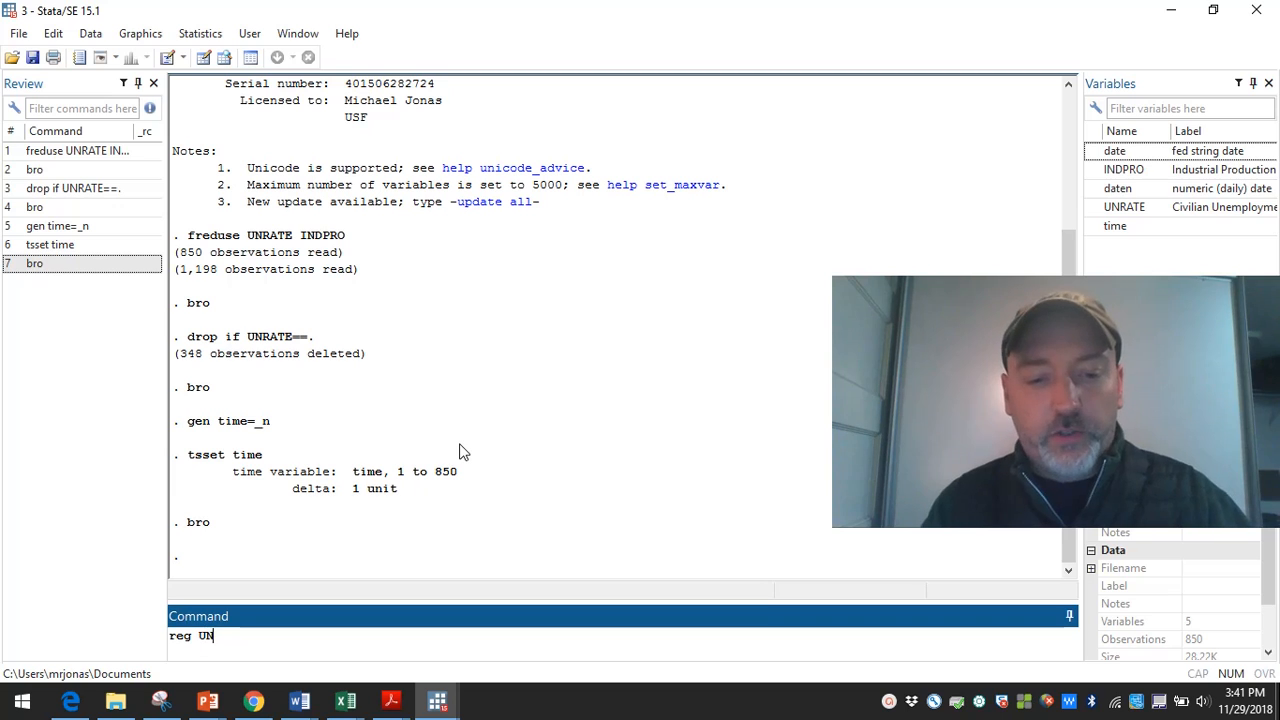
text(RATE)
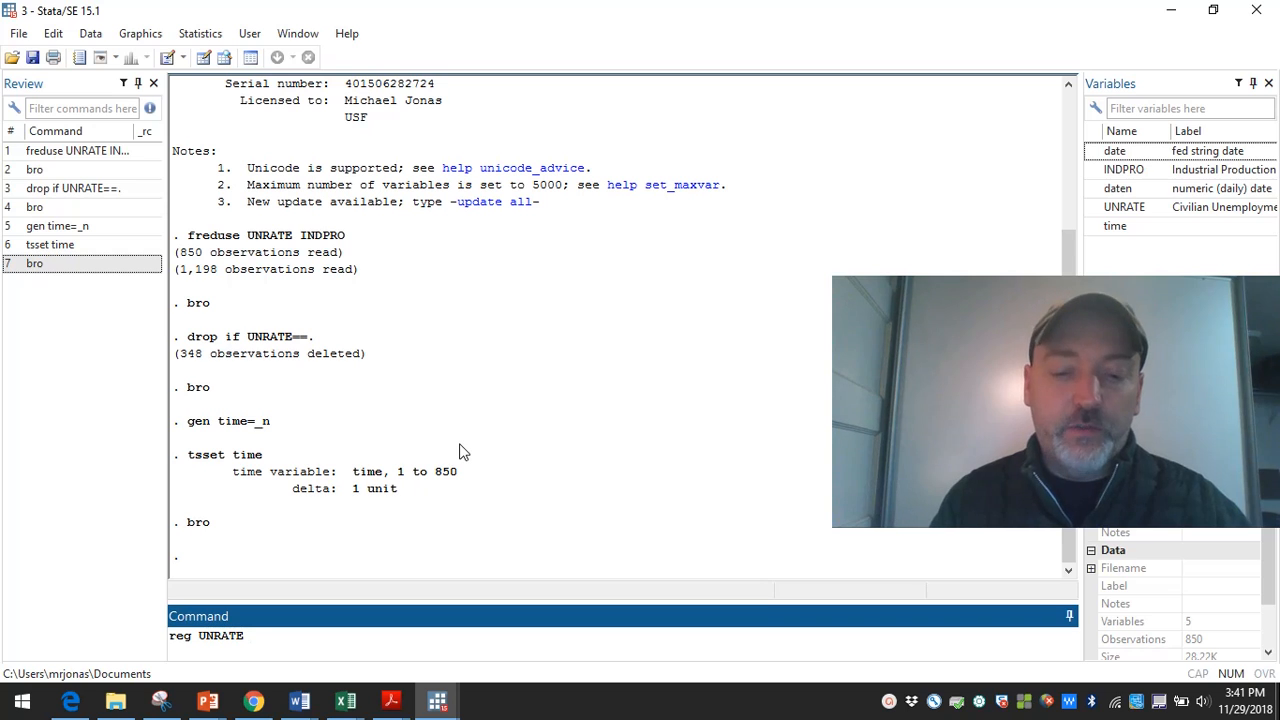
text( INDPRO)
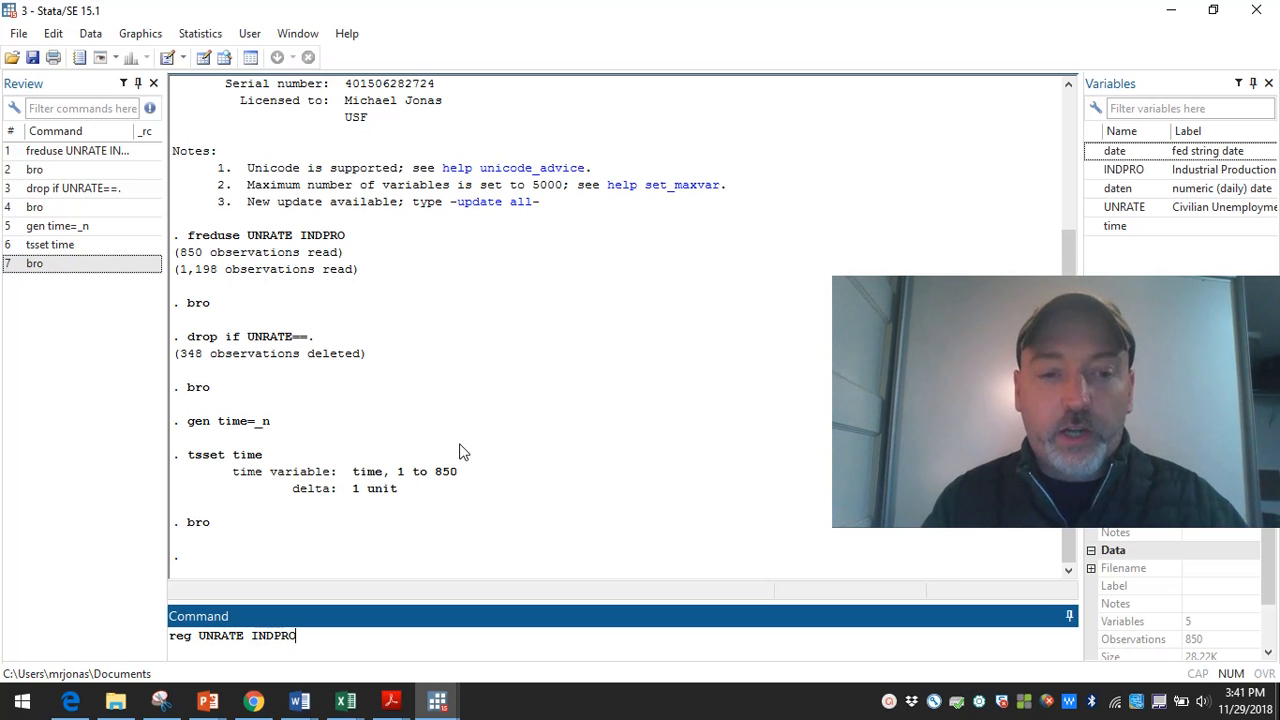
key(Return)
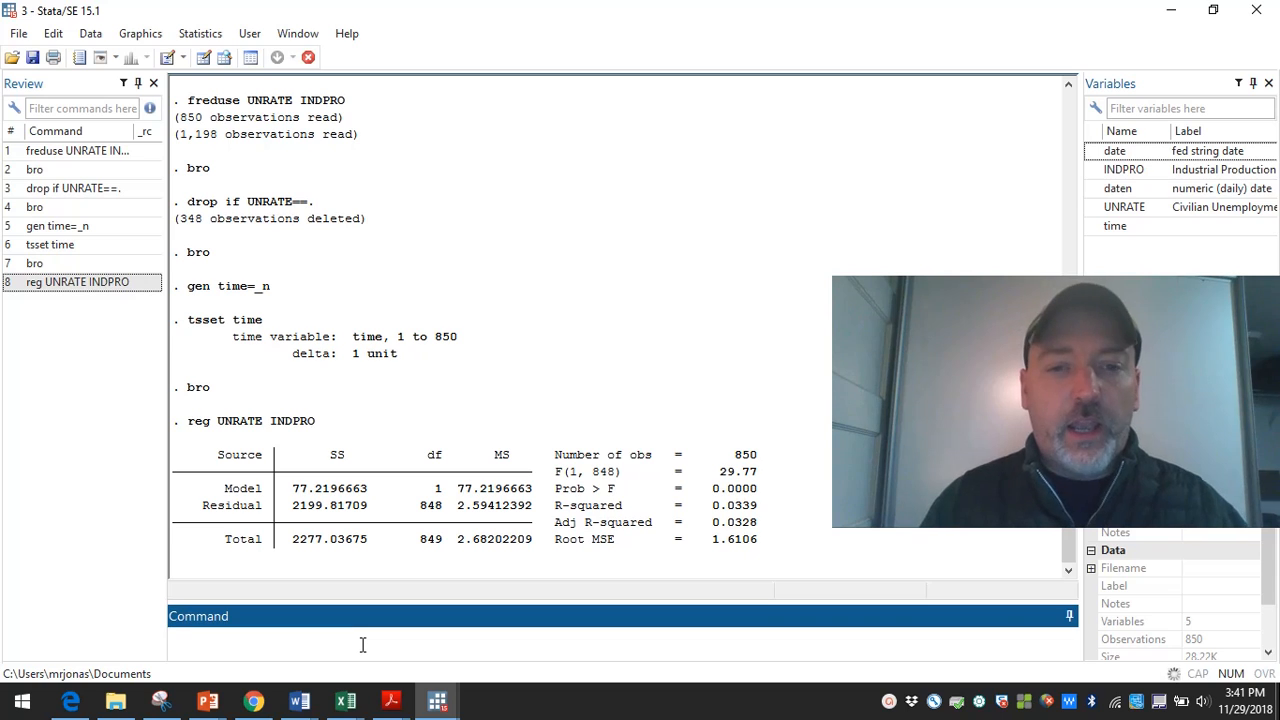
- Save the regression residuals as a new variable named uhat using predict with the resid option
text(predi)
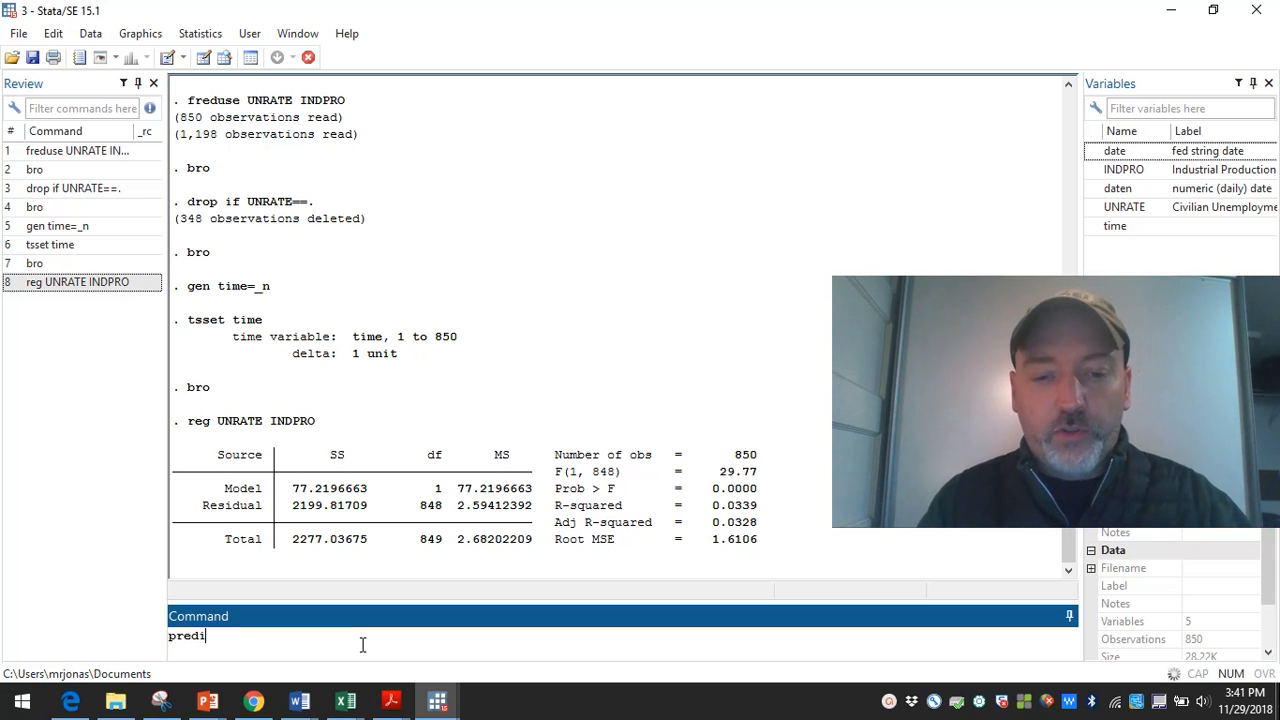
text(ct uhat)
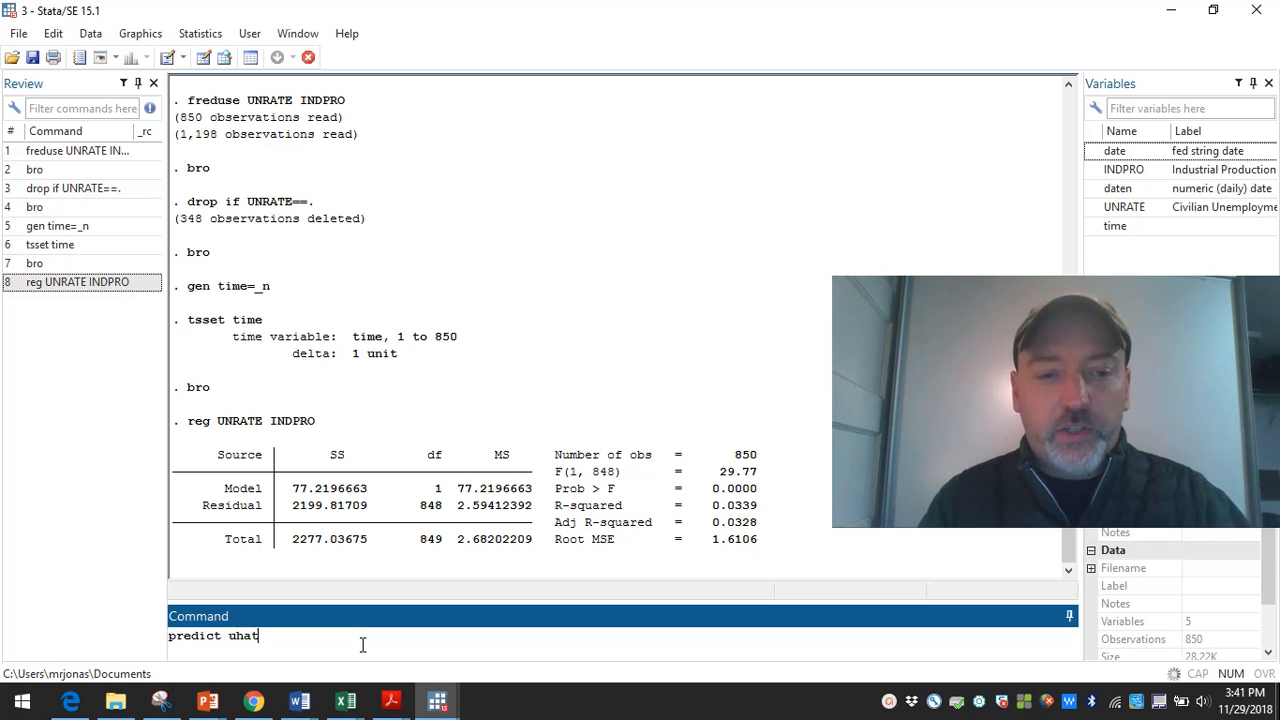
text(,resid)
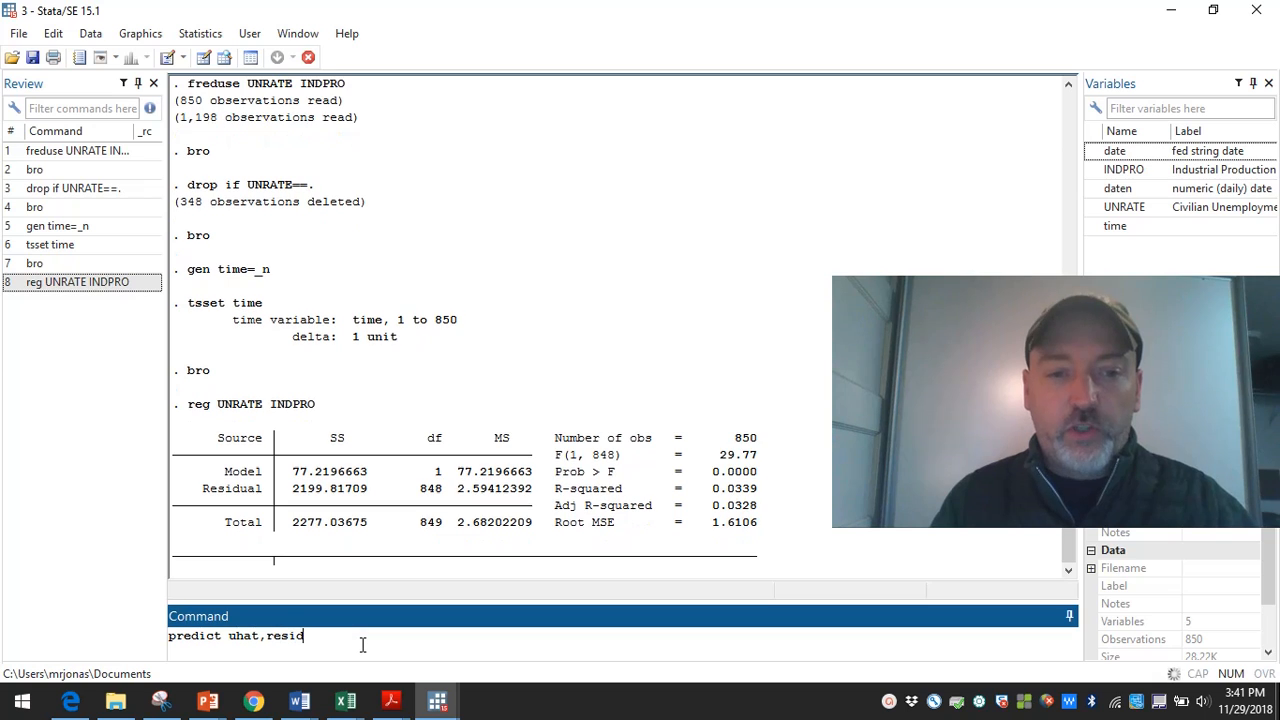
key(Return)
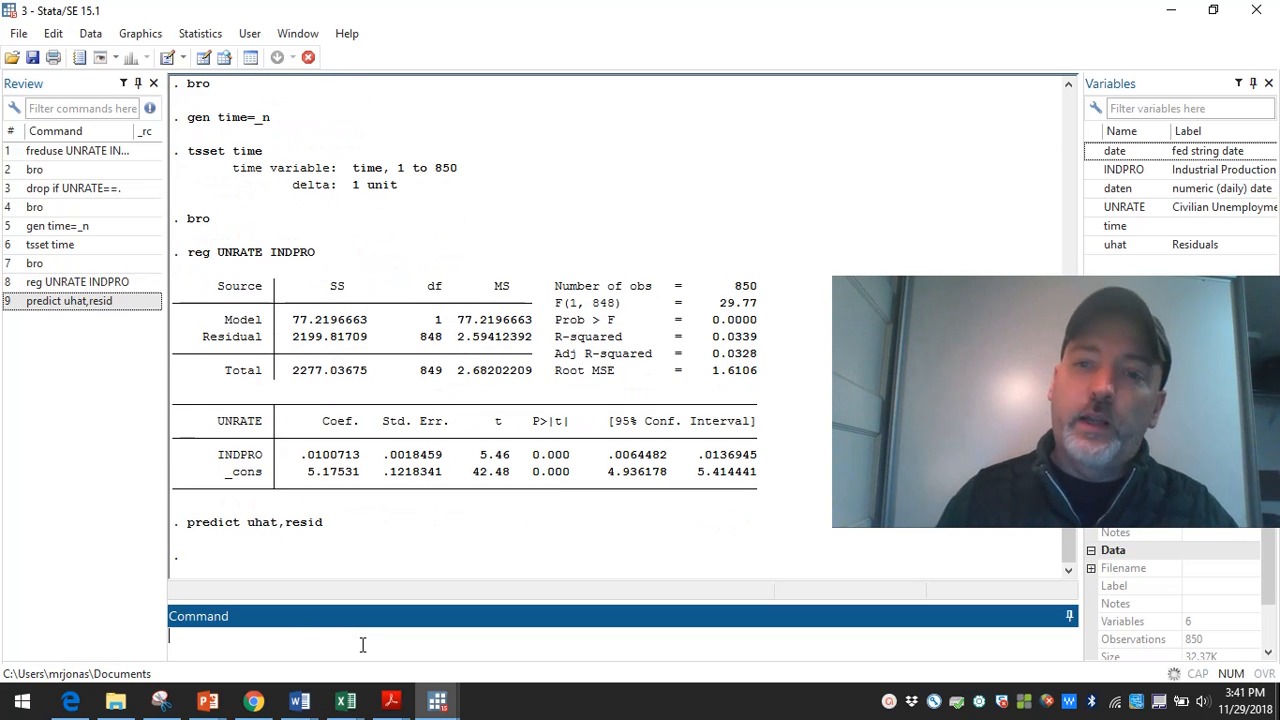
- Plot the residuals uhat over time with a tsline graph
text(tscrom)
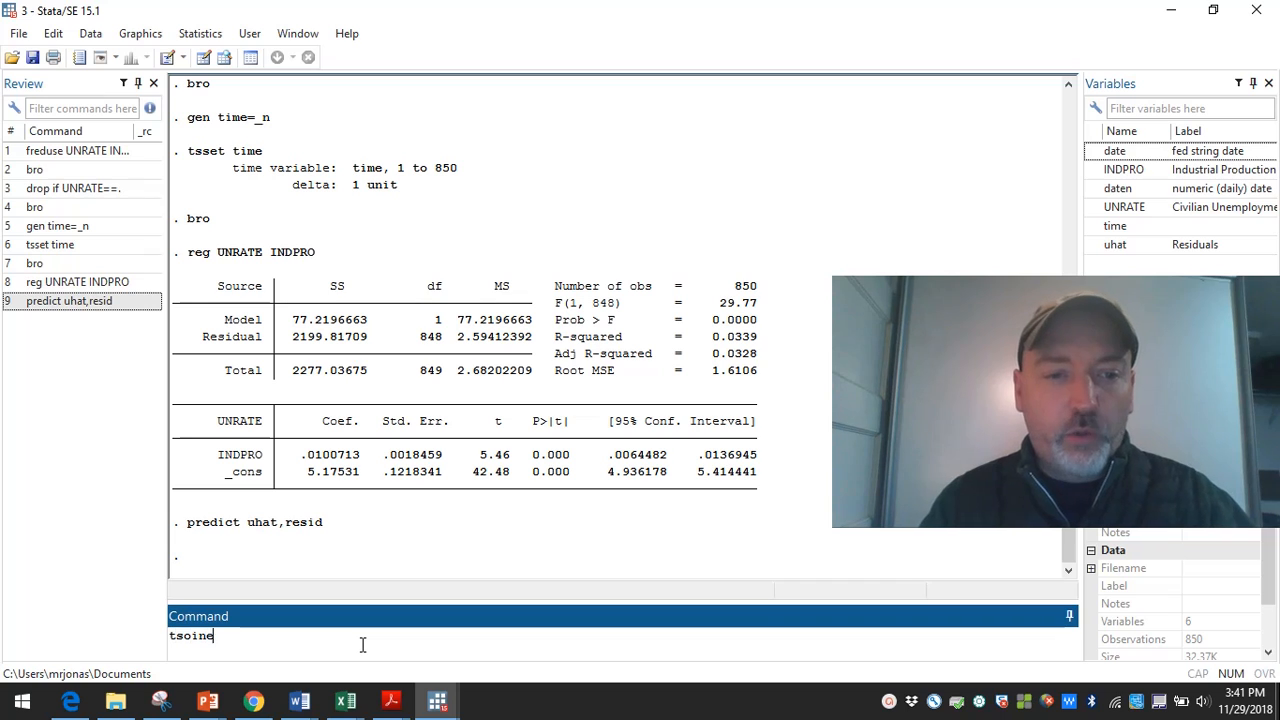
key(BackSpace)
key(BackSpace)
key(BackSpace)
key(BackSpace)
text(li)
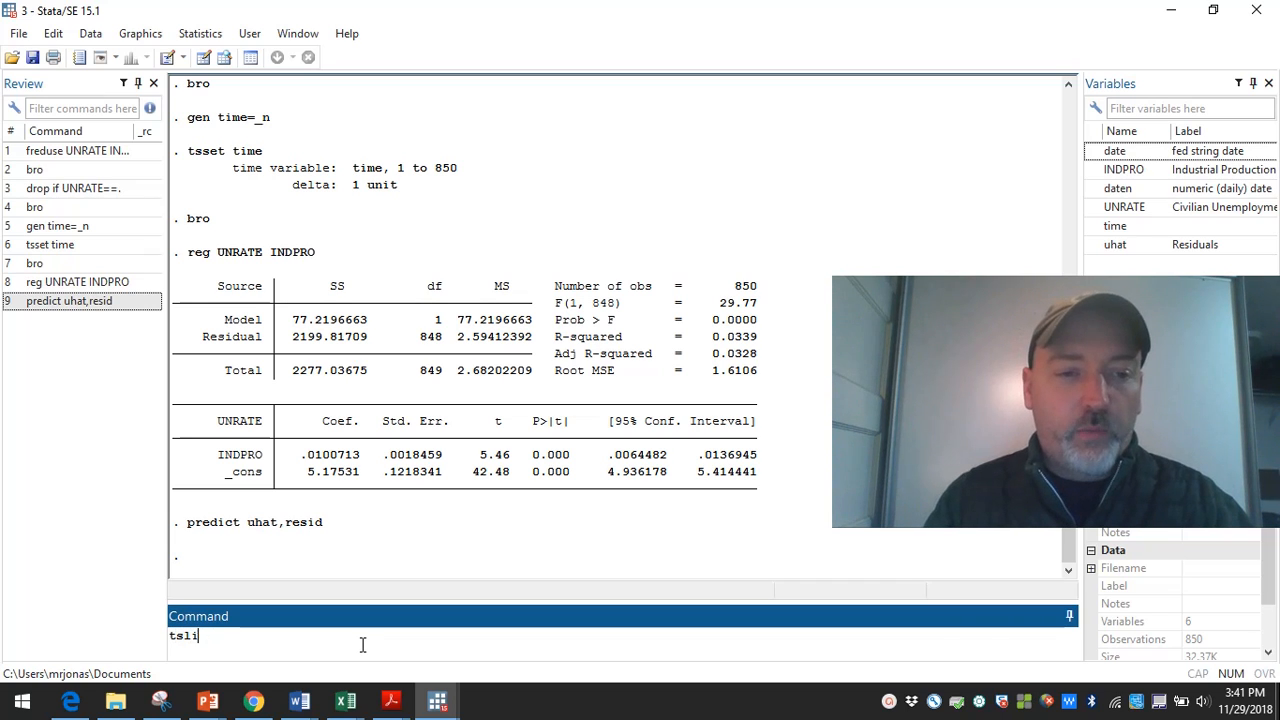
text(ne uhat)
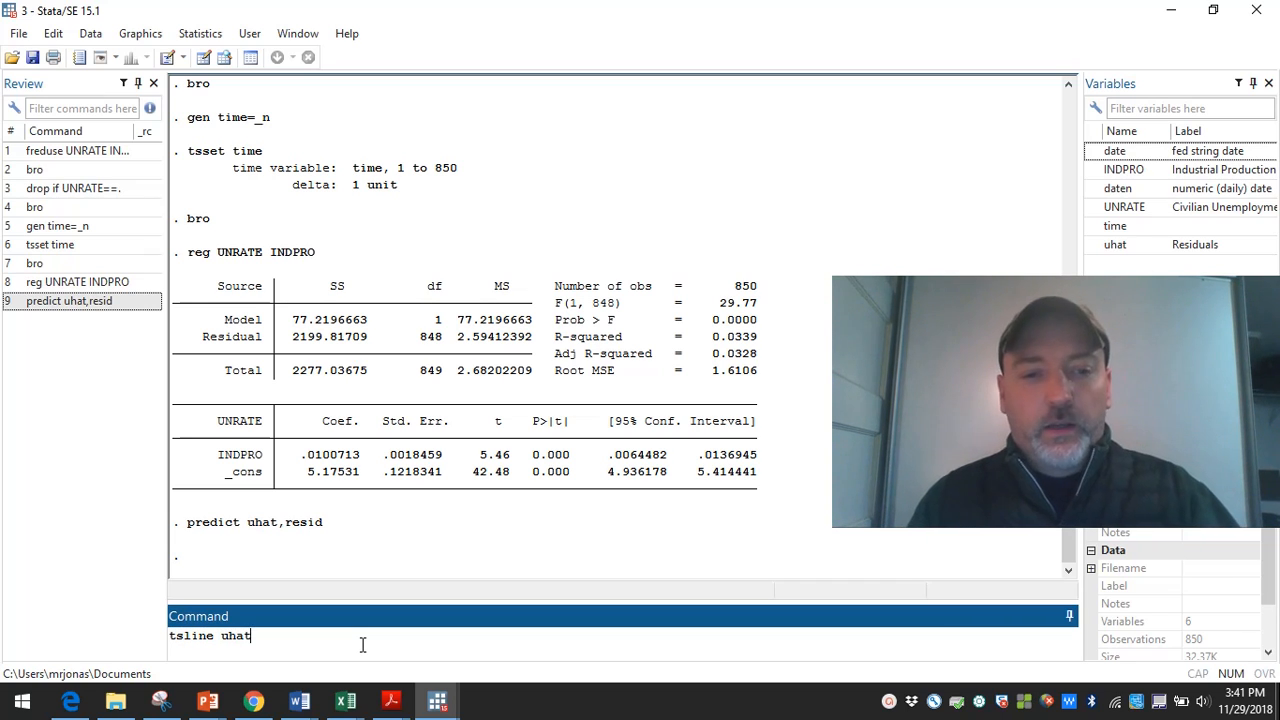
key(Return)
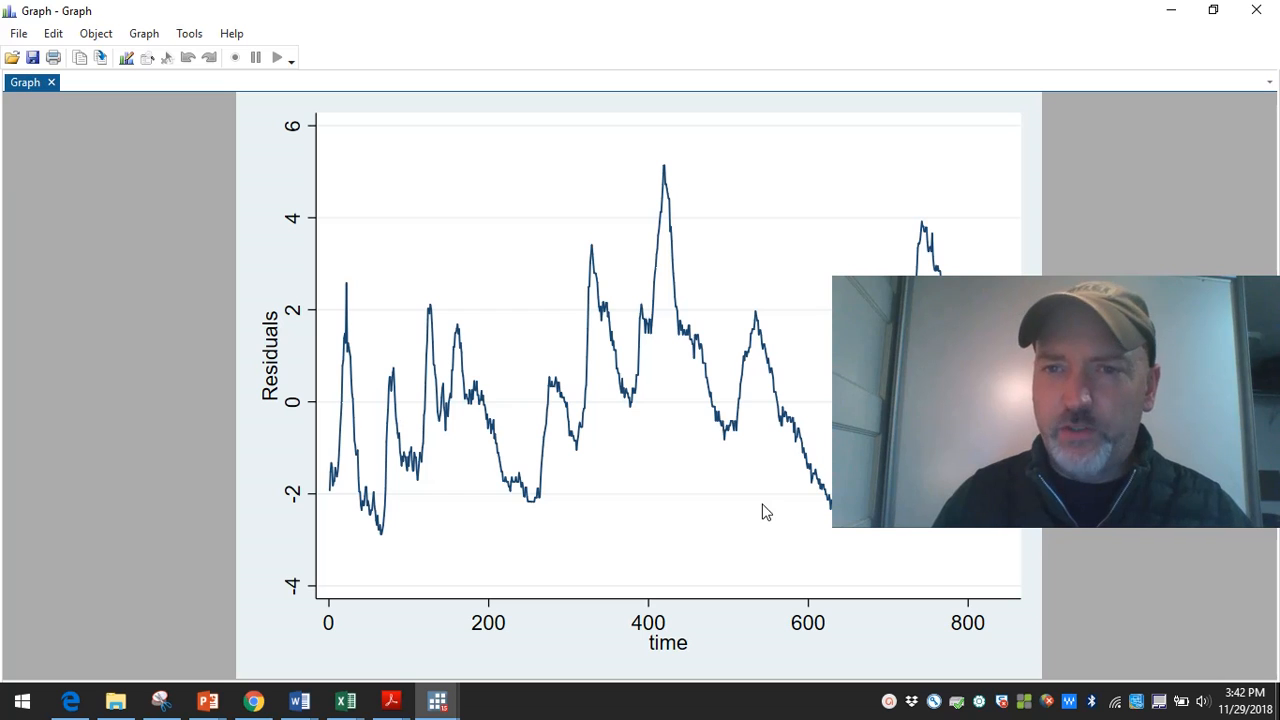
- Close the residual graph, switch to the slide show and advance to the First Difference correction slide
click(1256, 12)
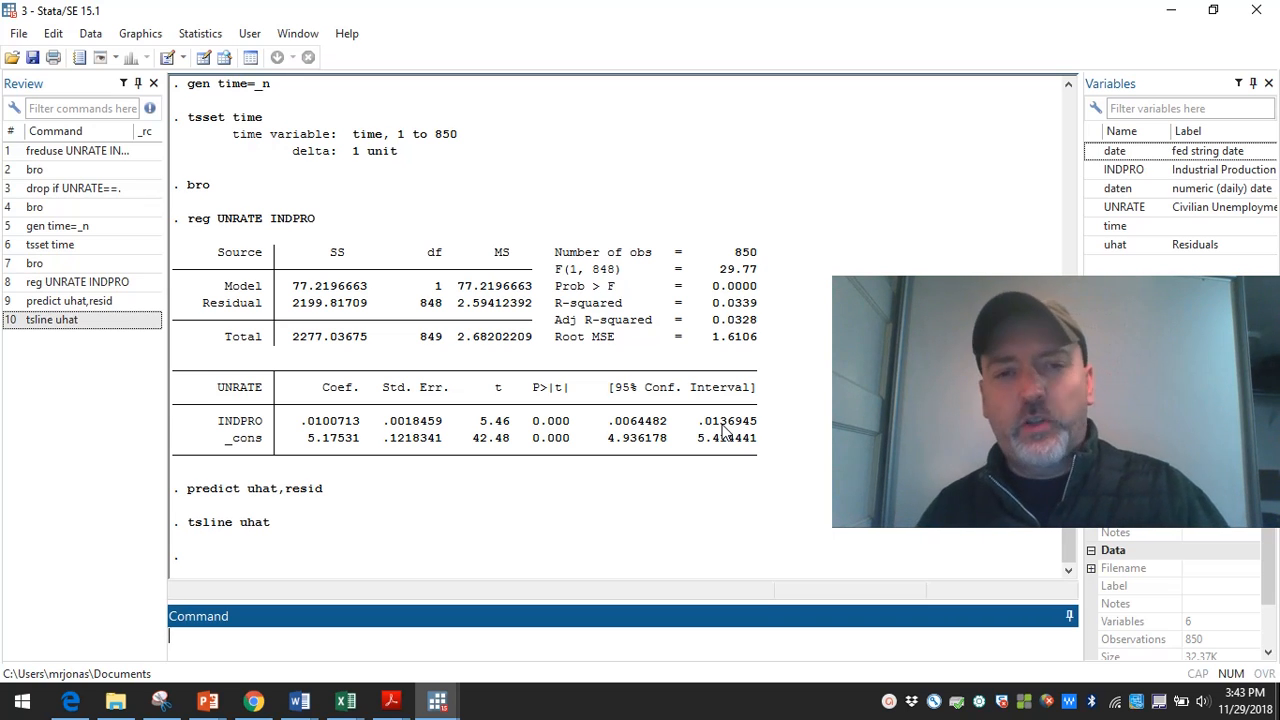
key(alt+Tab)
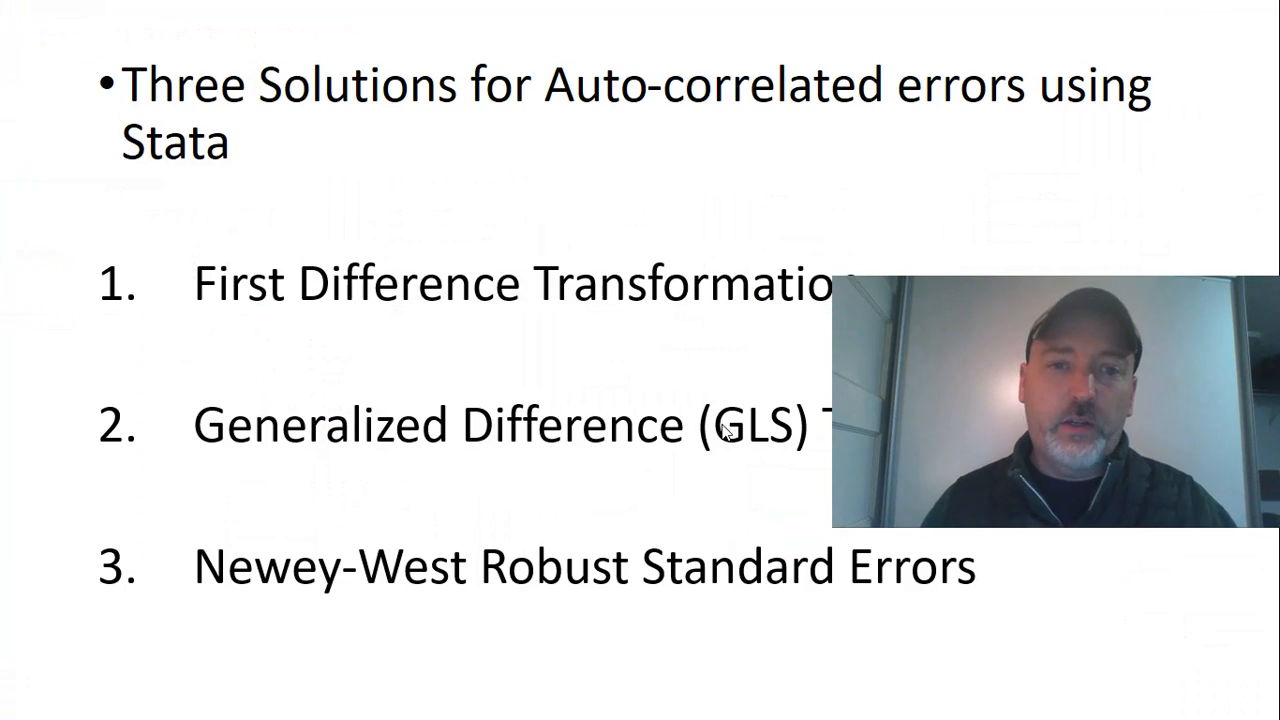
key(Right)
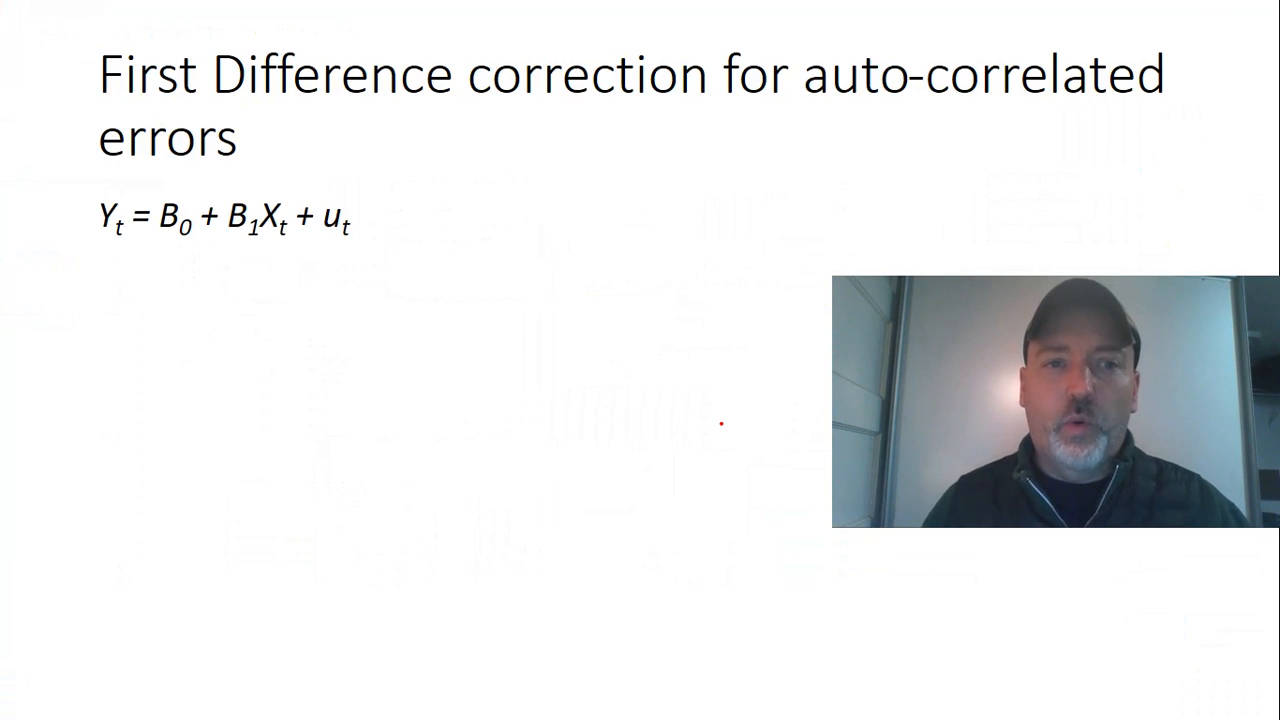
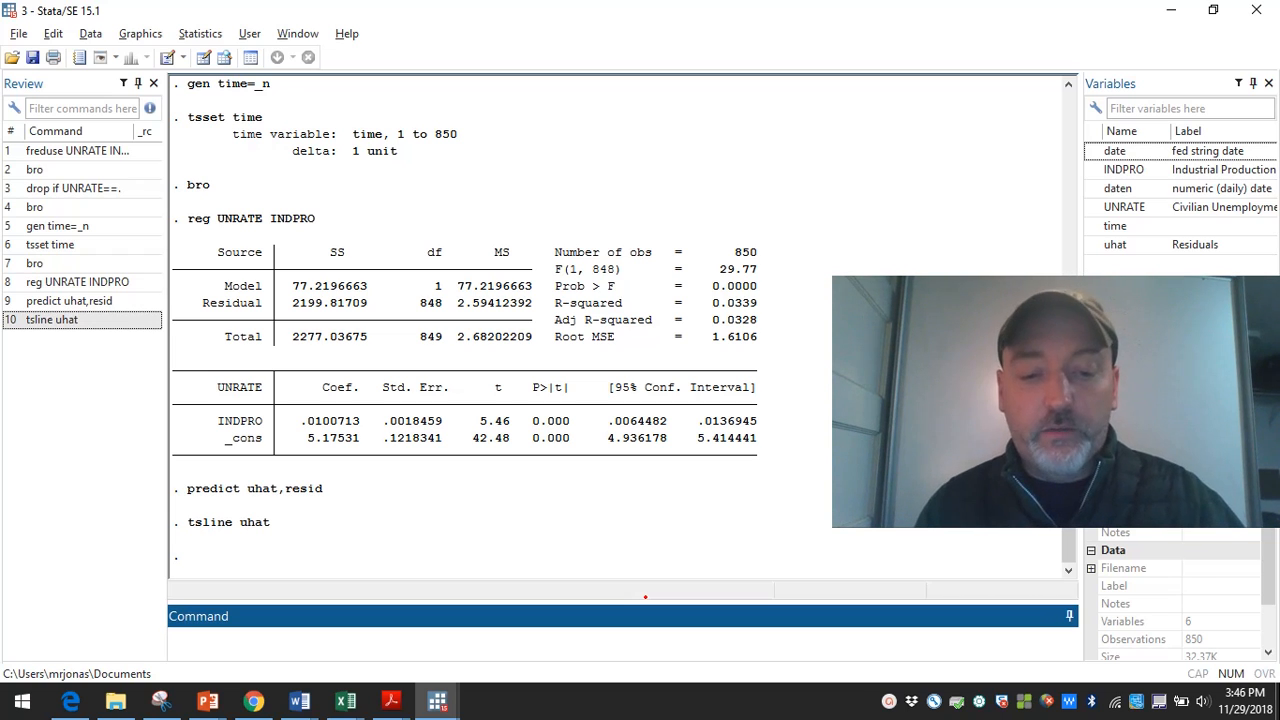
- Generate a new variable dUN as the first difference of UNRATE, using d.UNRATE
text(gen )
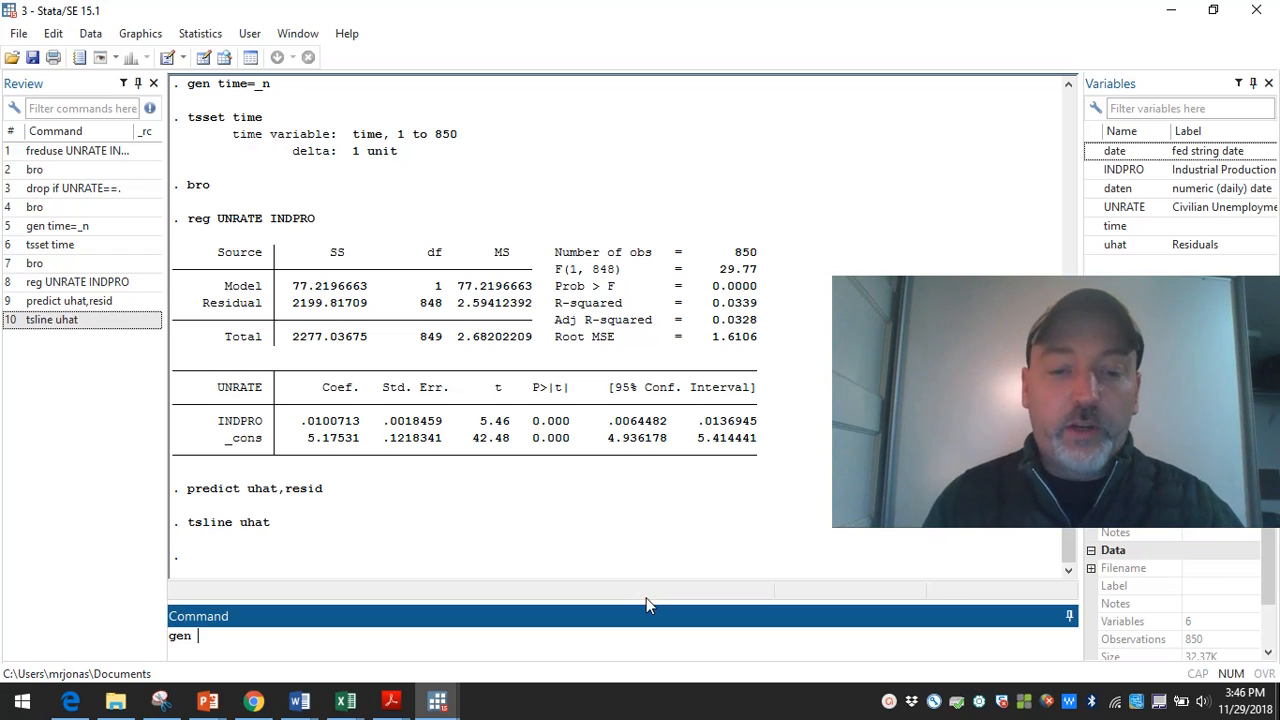
text(dU)
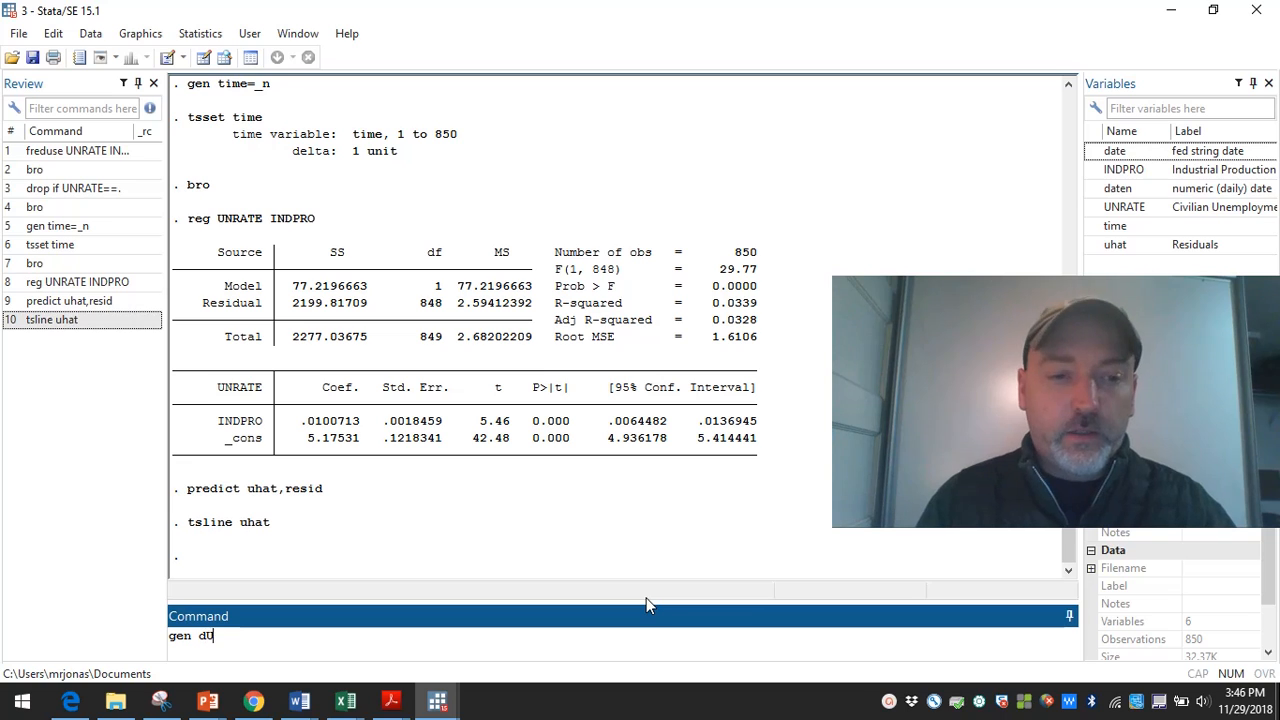
text(N=)
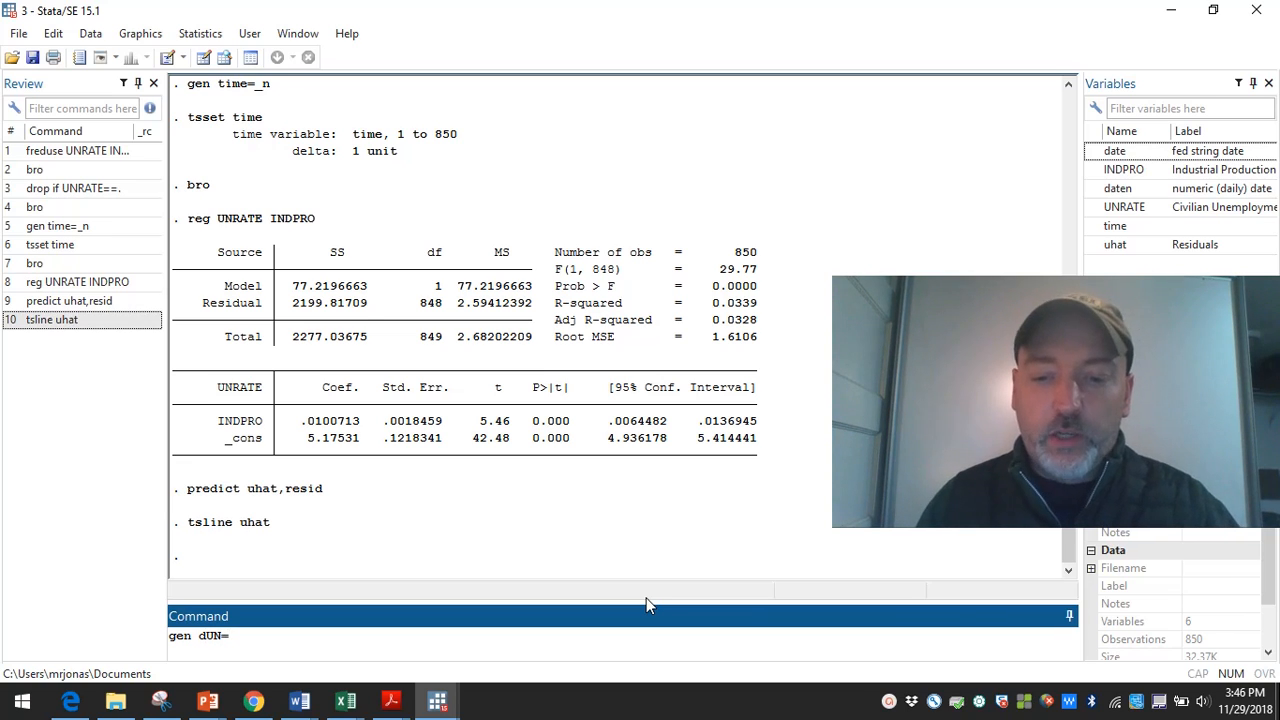
text(d.U)
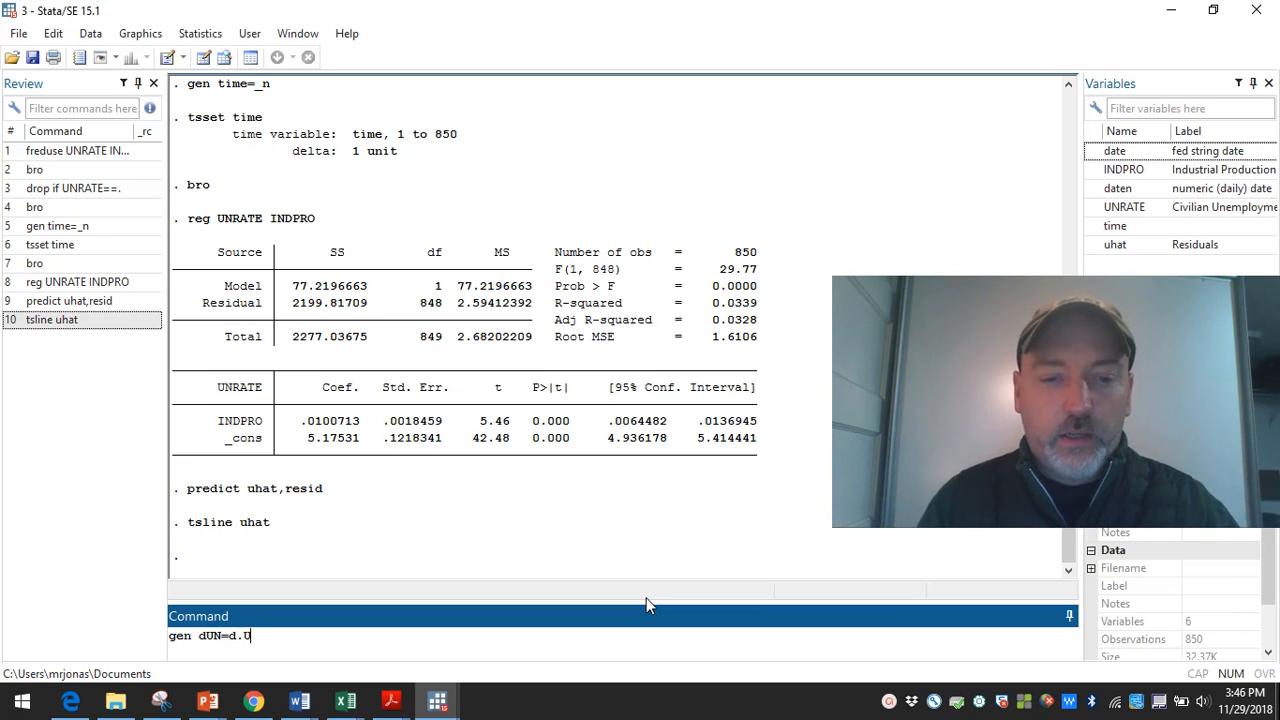
text(NRATE)
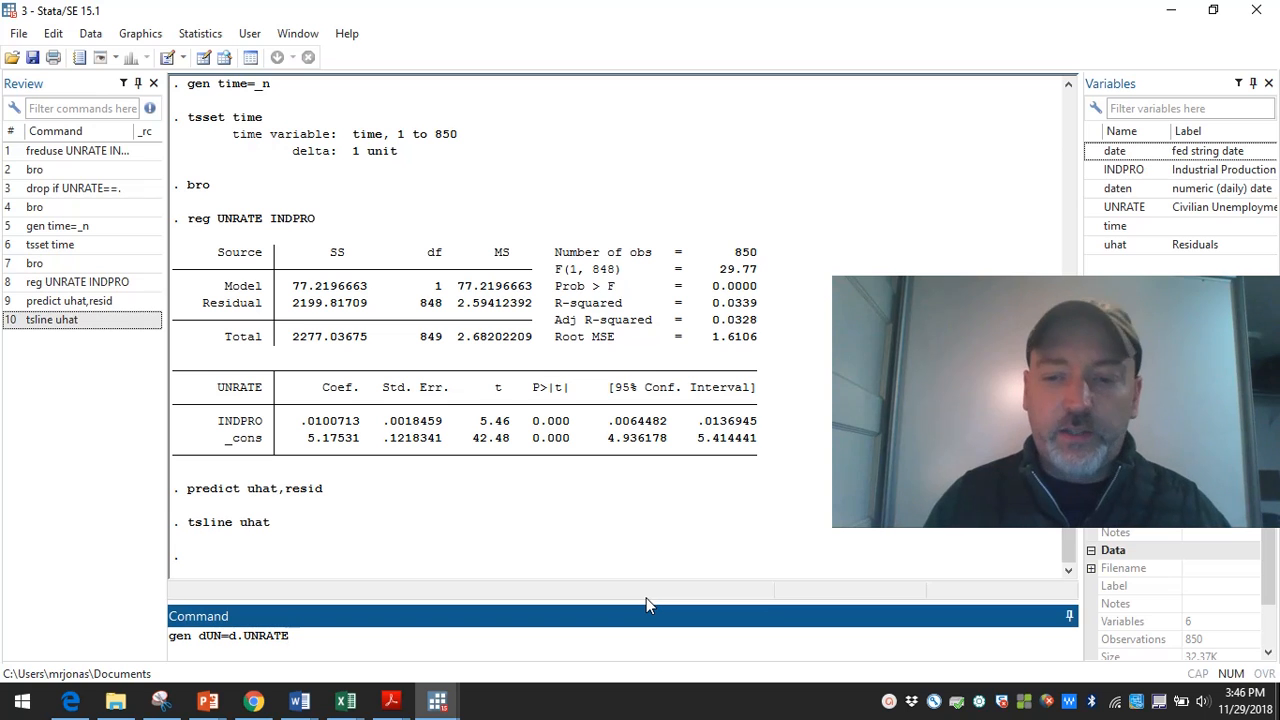
key(Return)
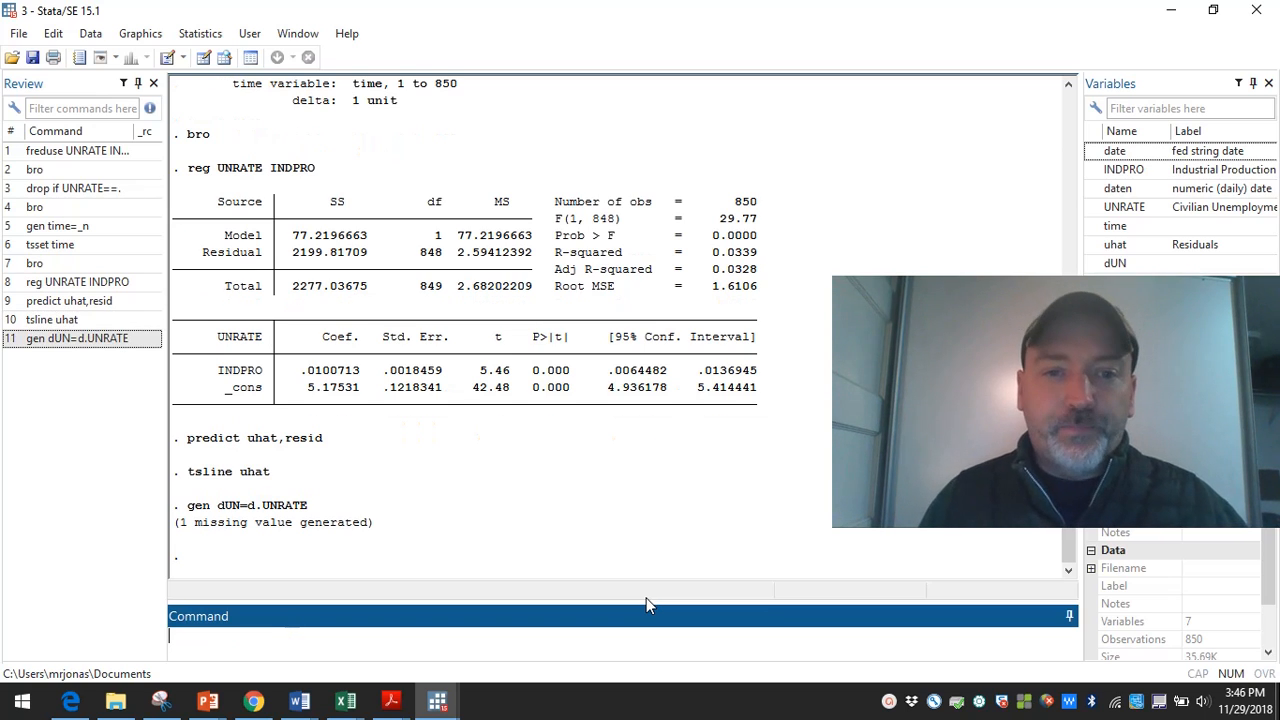
- Browse the dataset to check the new dUN values, and close the data view
text(bro)
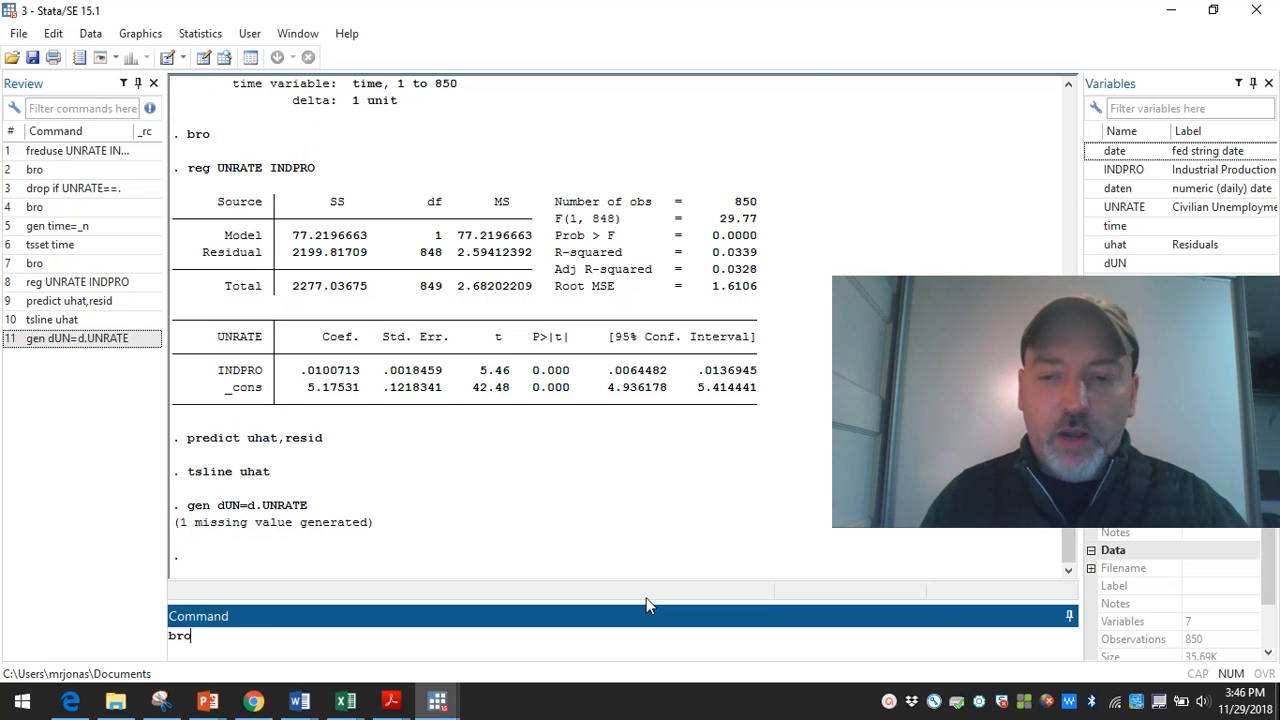
key(Return)
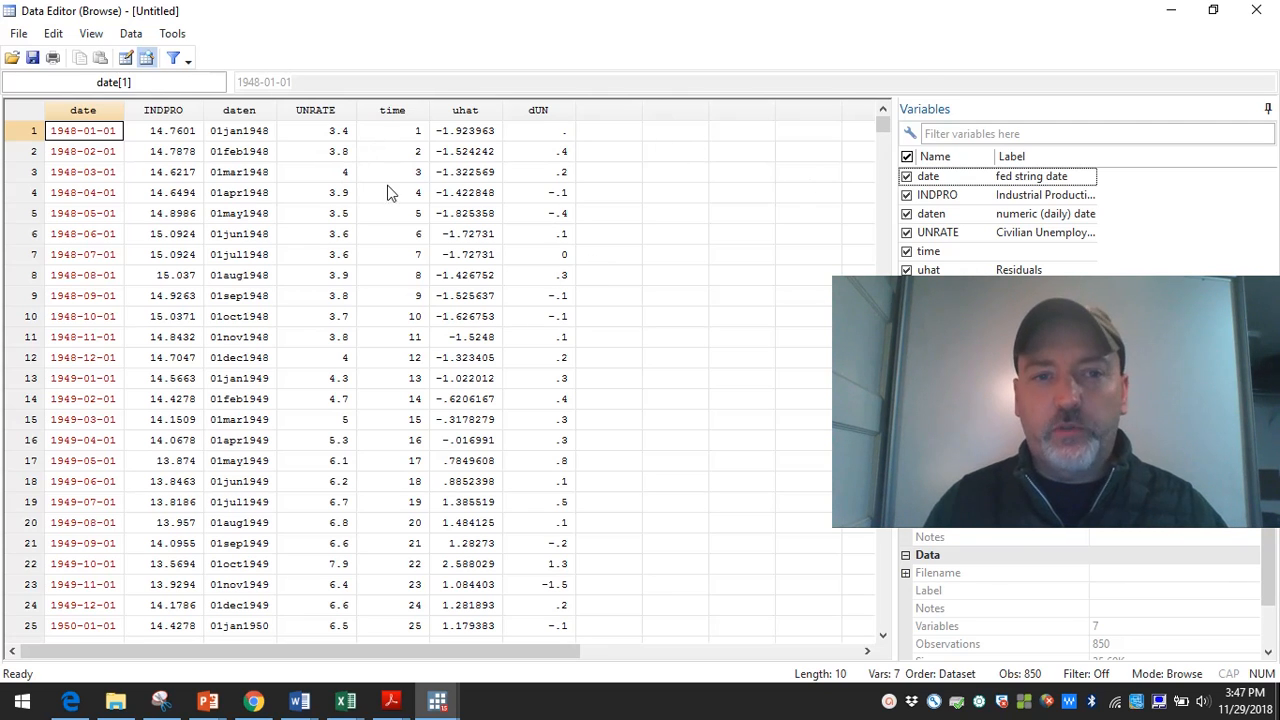
click(1256, 10)
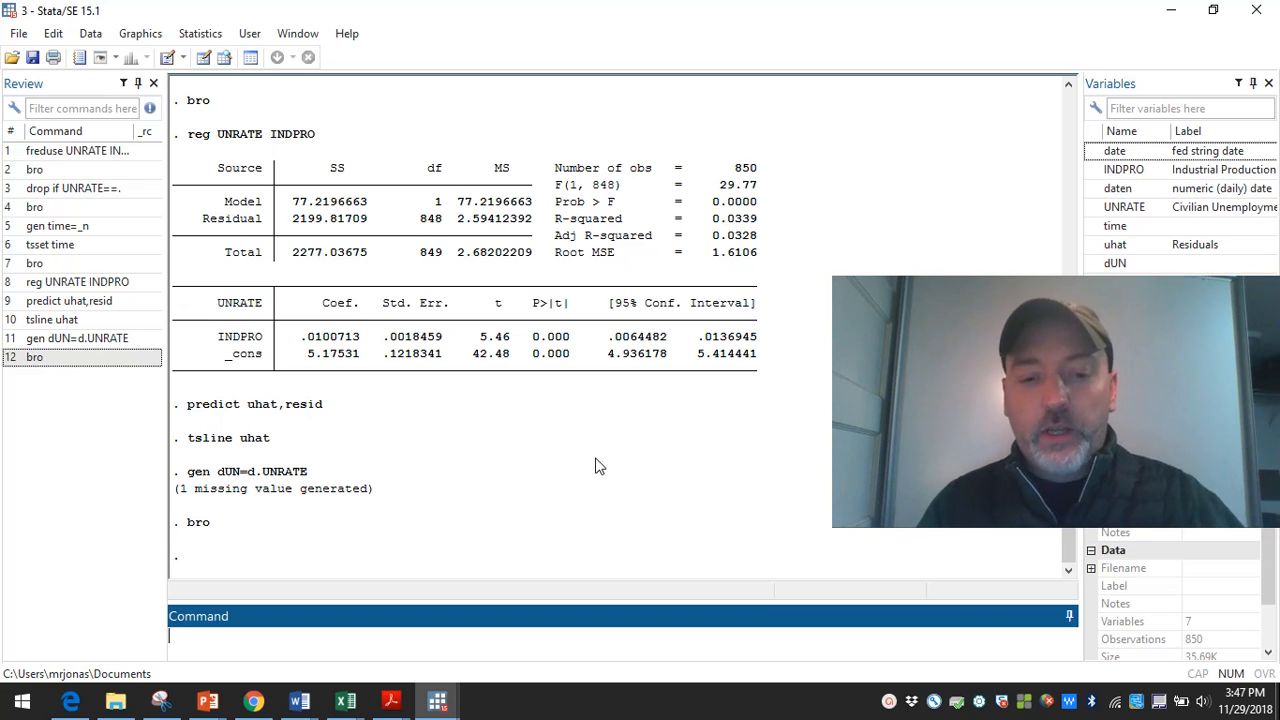
- Regress d.UNRATE on d.INDPRO and highlight the coefficient on differenced INDPRO in the output
text(reg)
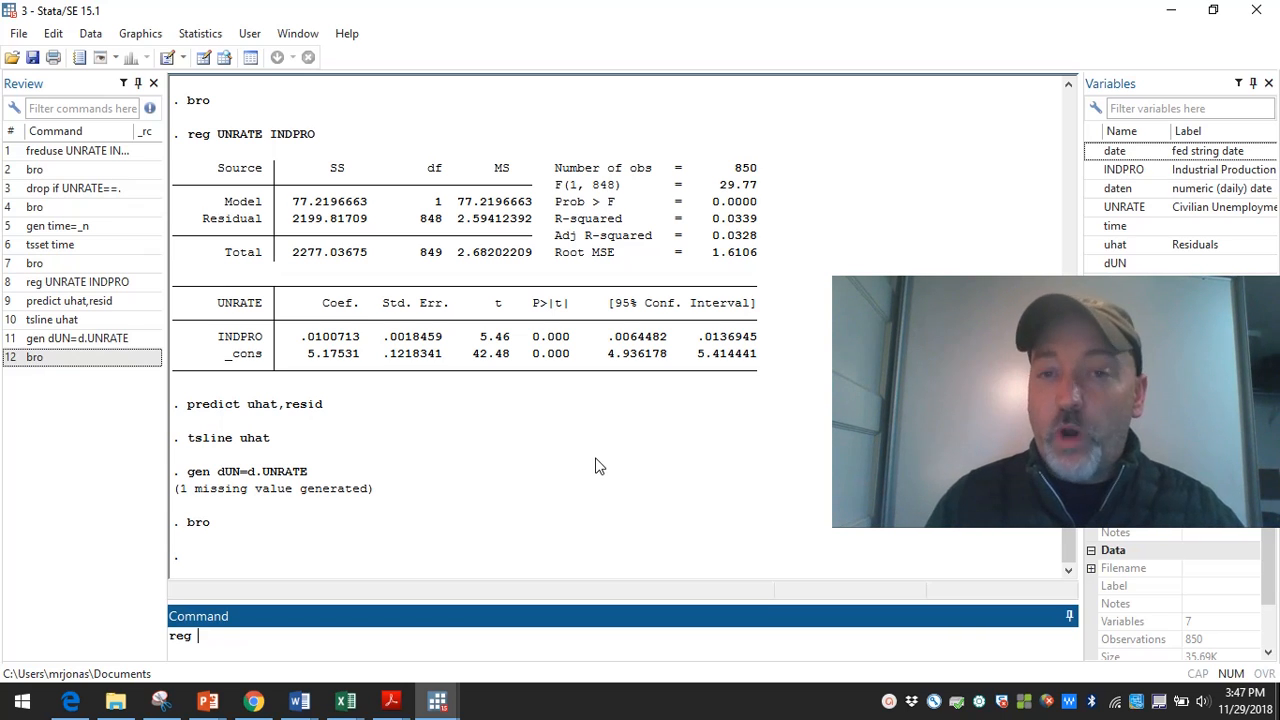
text(d.UN)
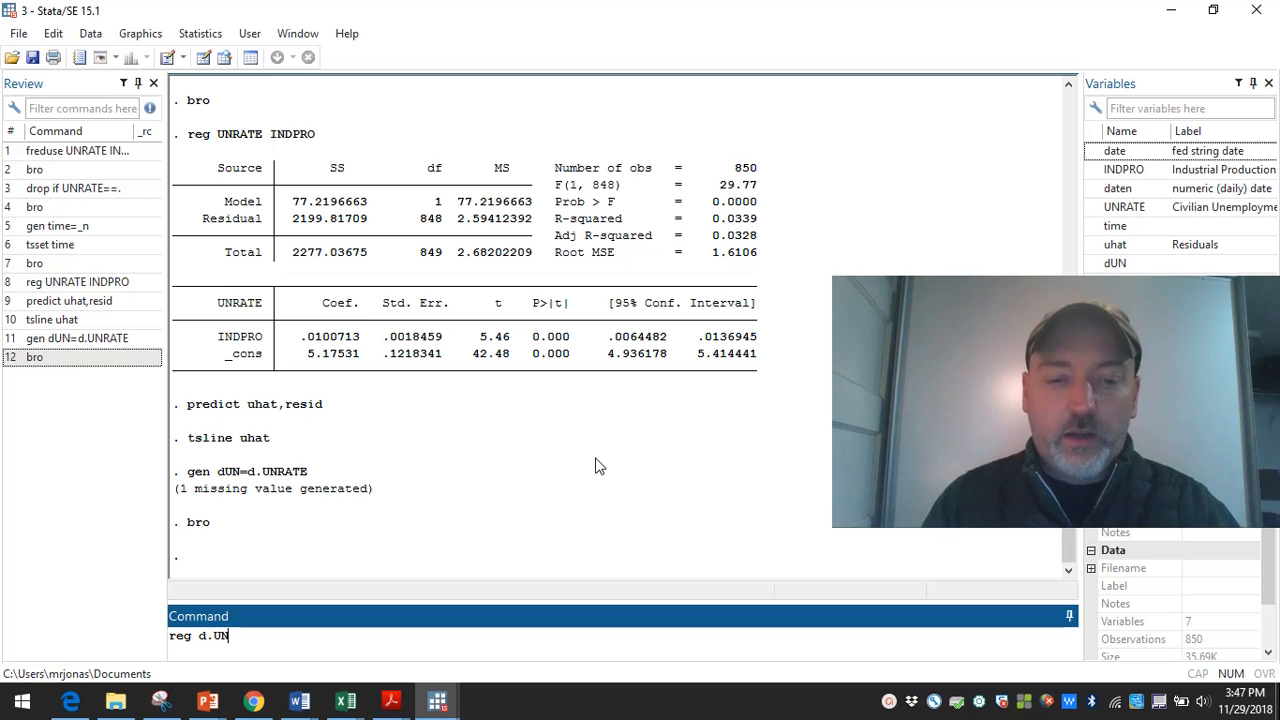
text(RATE )
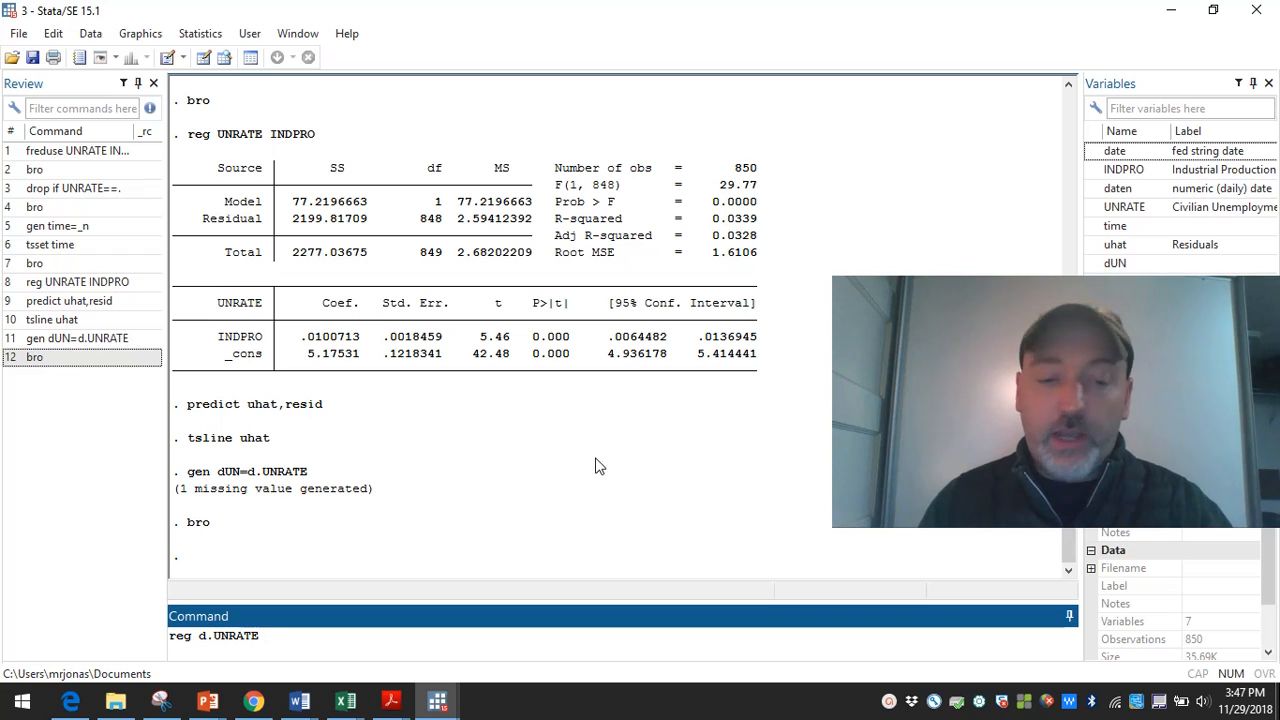
text(d.INDPRO)
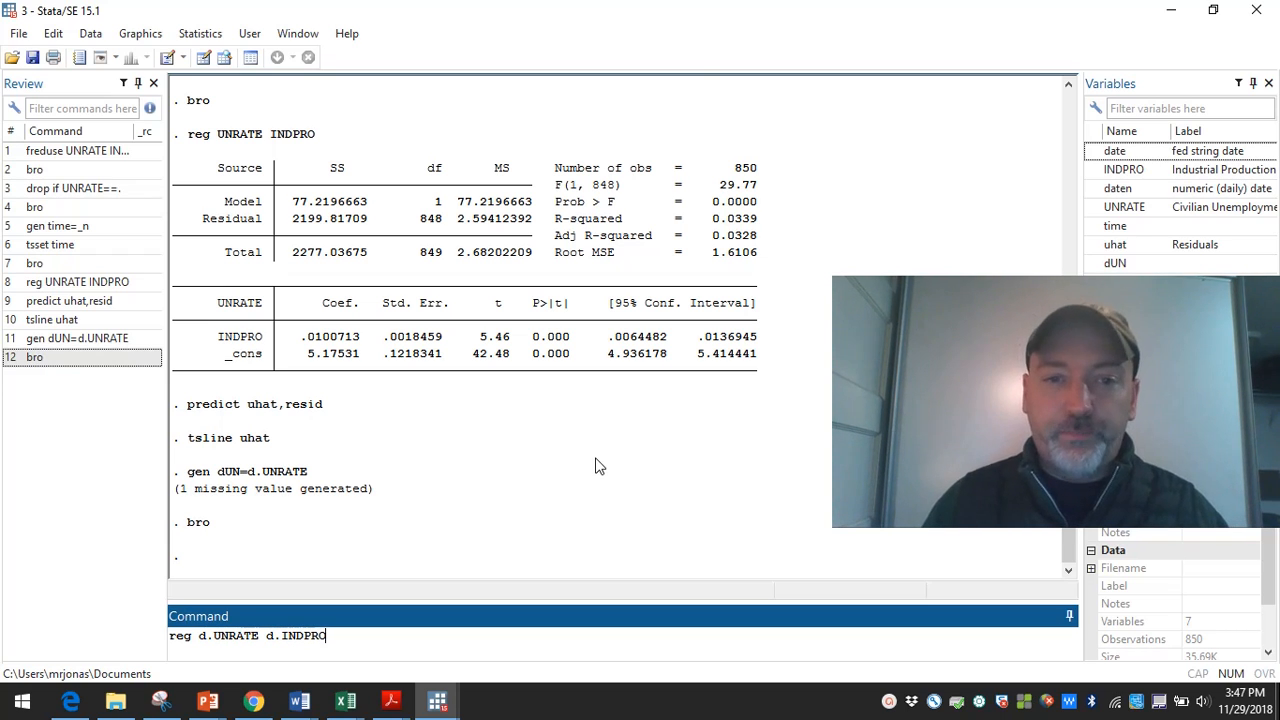
key(Return)
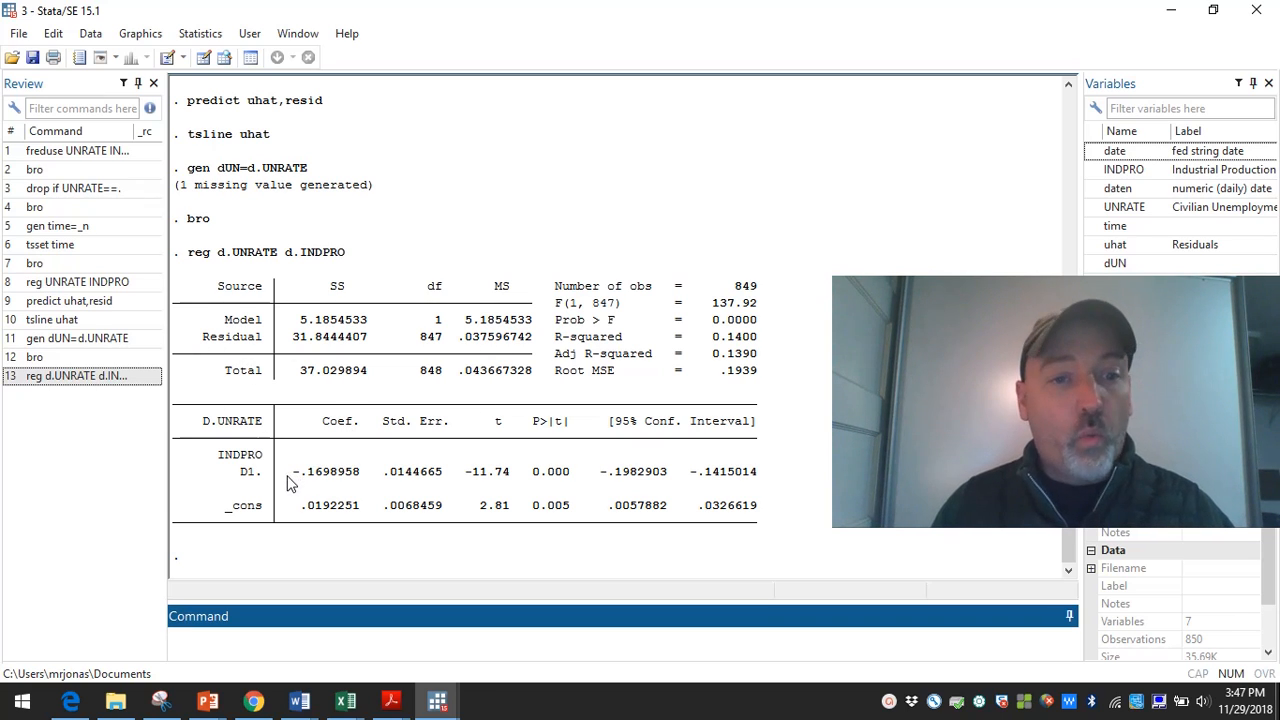
drag(289, 477, 352, 483)
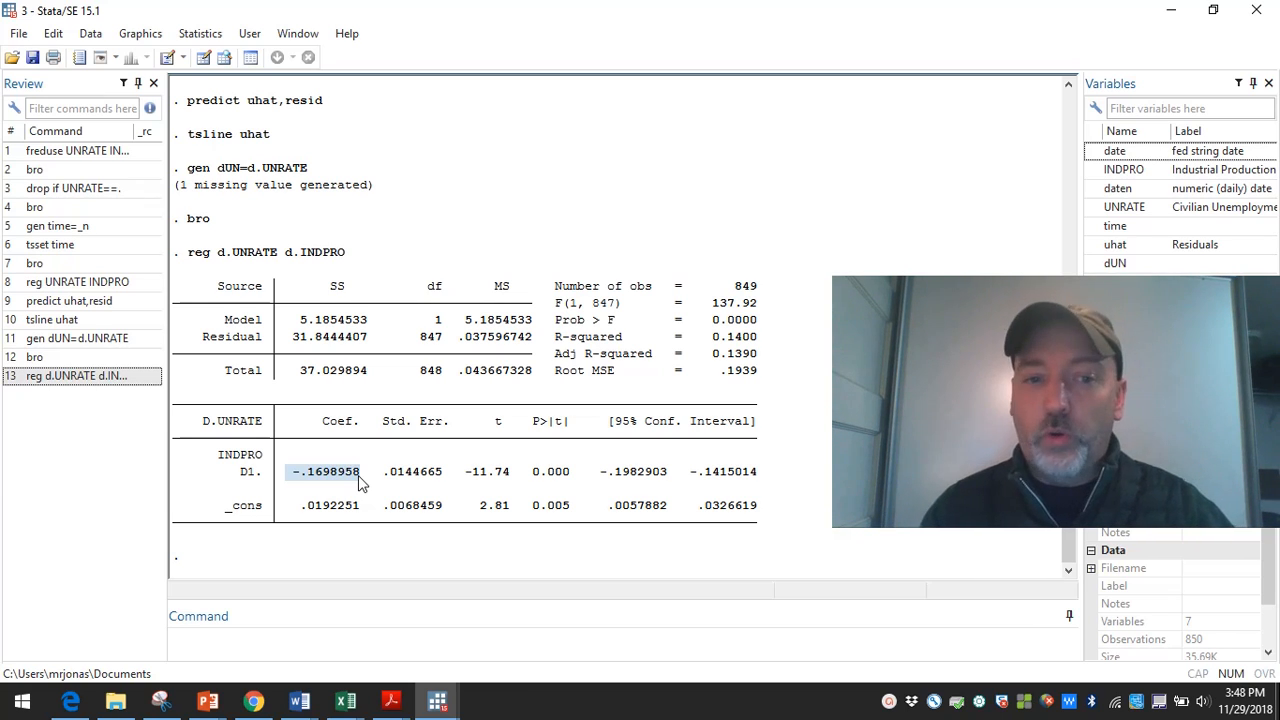
- Run the Durbin-Watson test on the first-difference regression with estat dwatson
click(231, 638)
text(es)
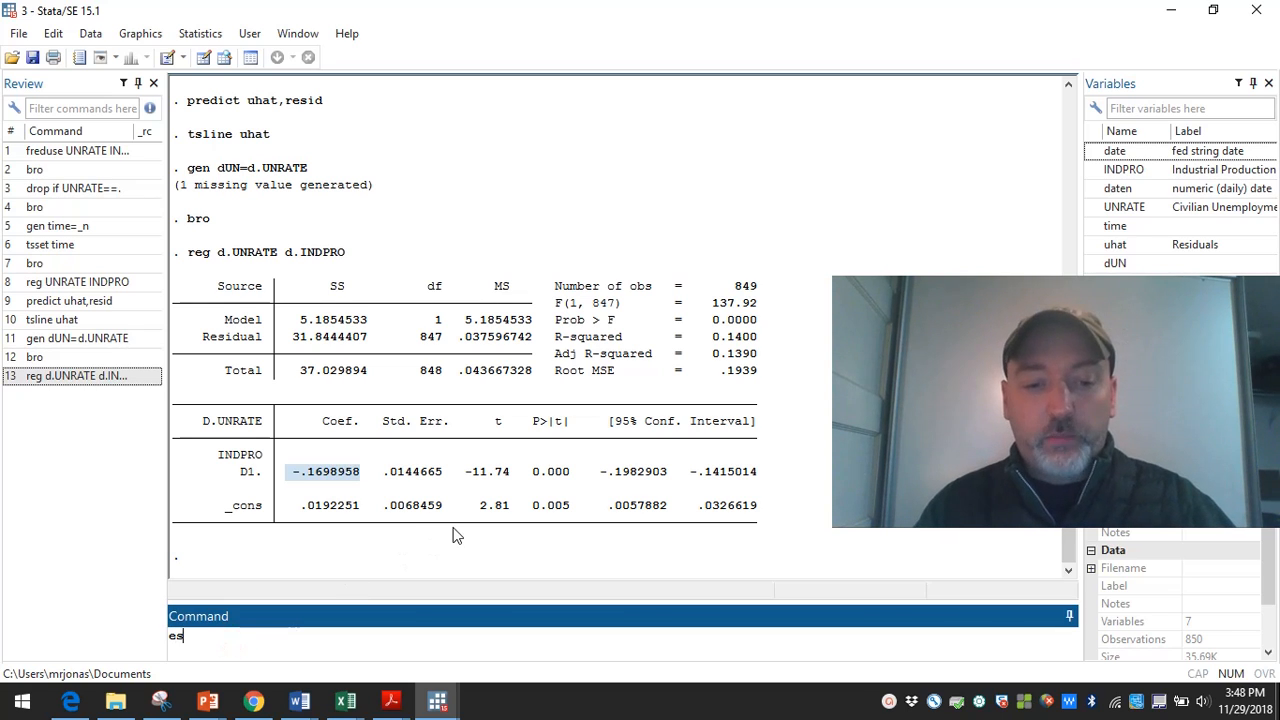
text(tat d)
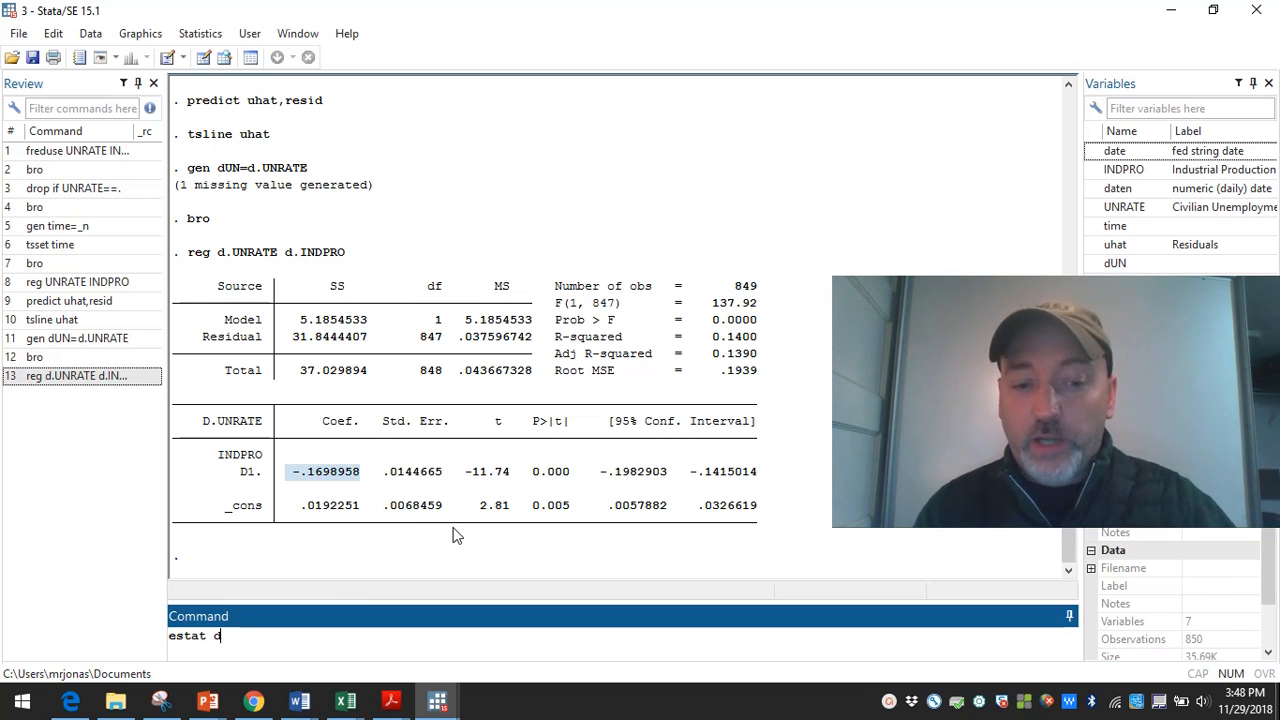
text(watson)
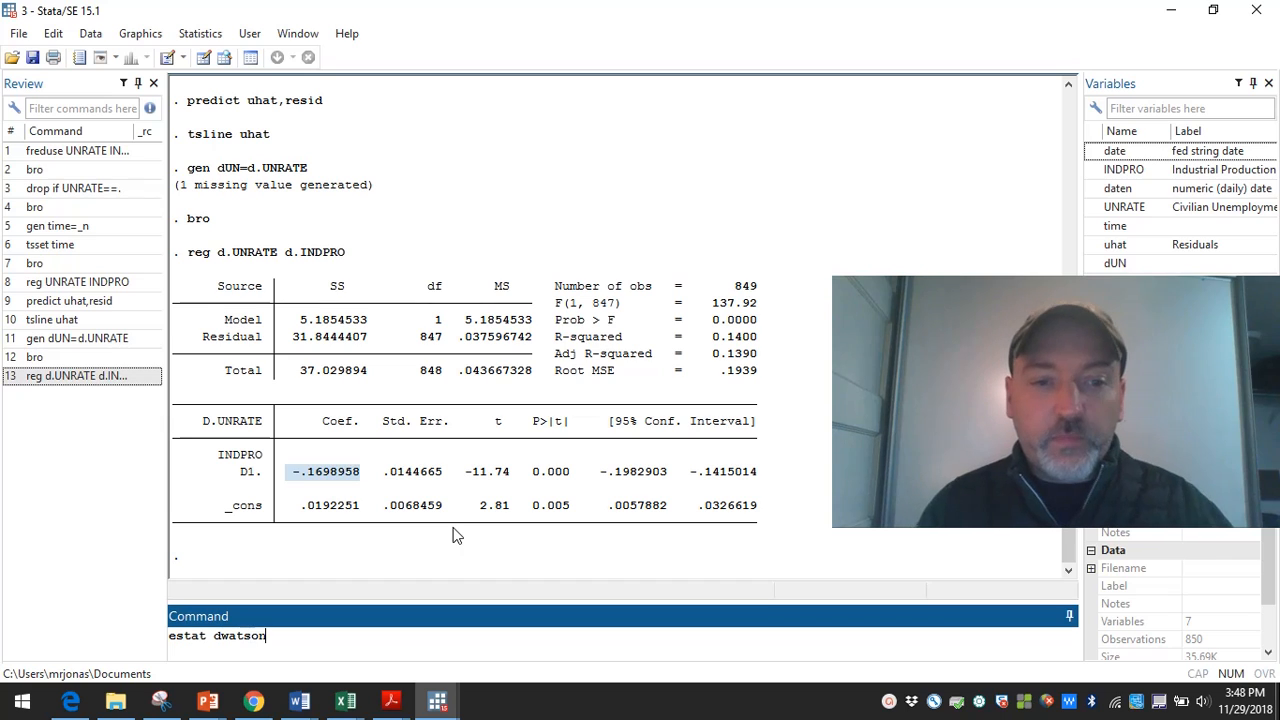
key(Return)
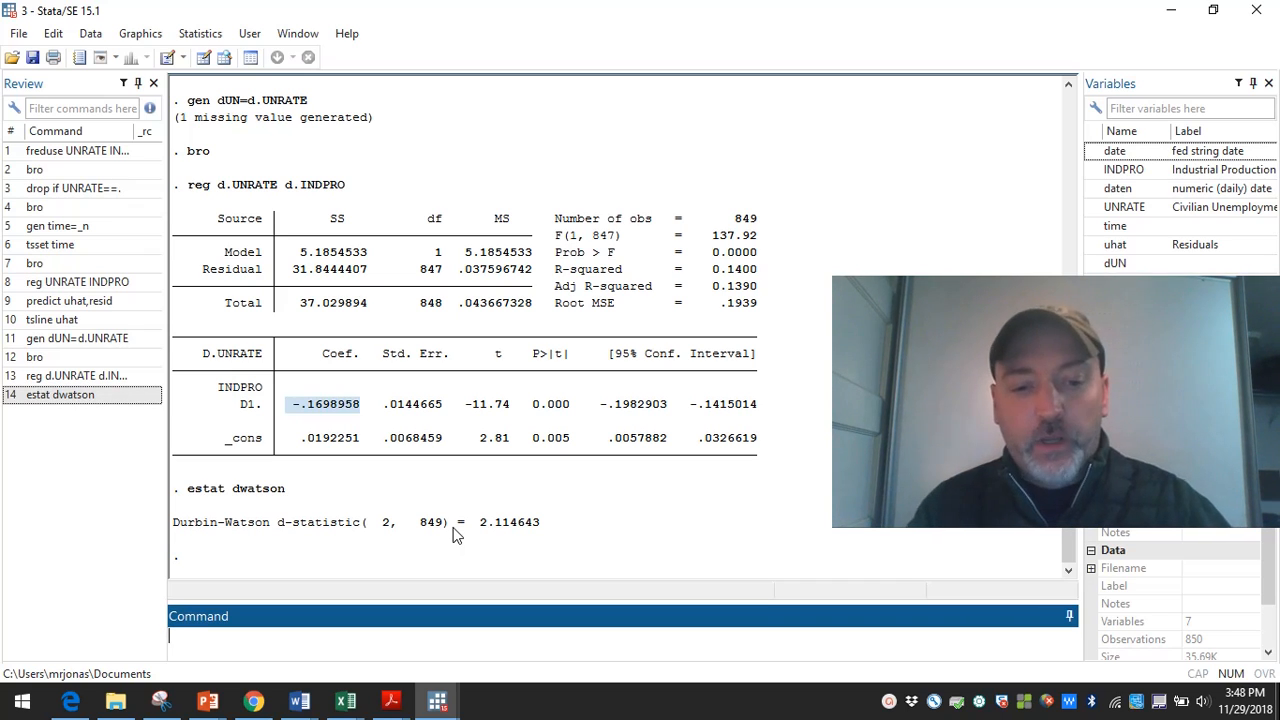
- Save the residuals of the first-difference regression as duhat using predict with the r option
text(predict)
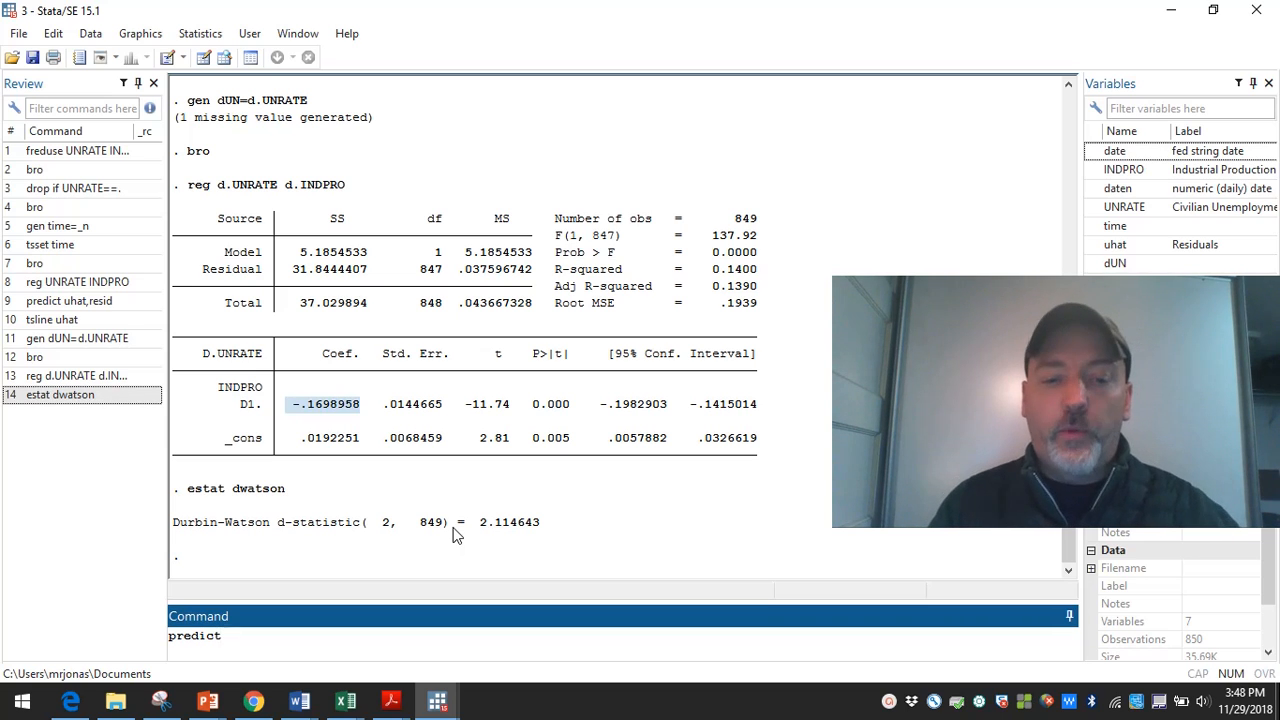
text( duhat)
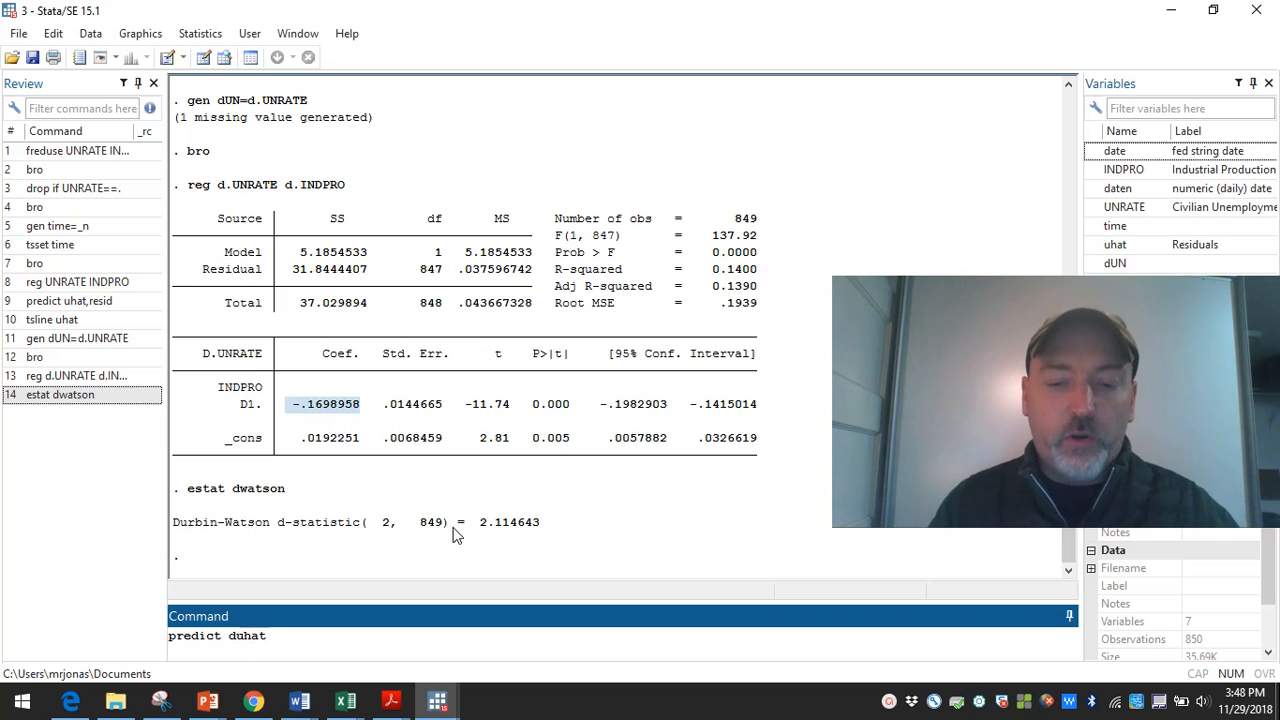
text(,)
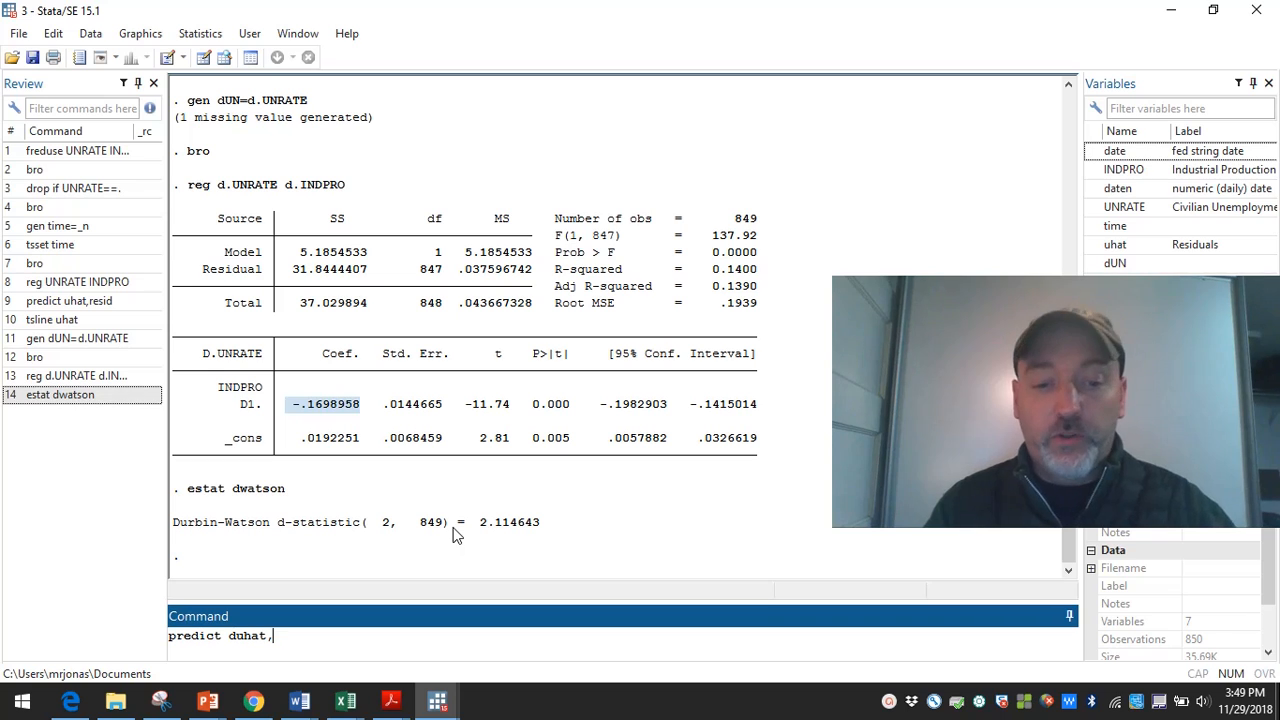
text(r)
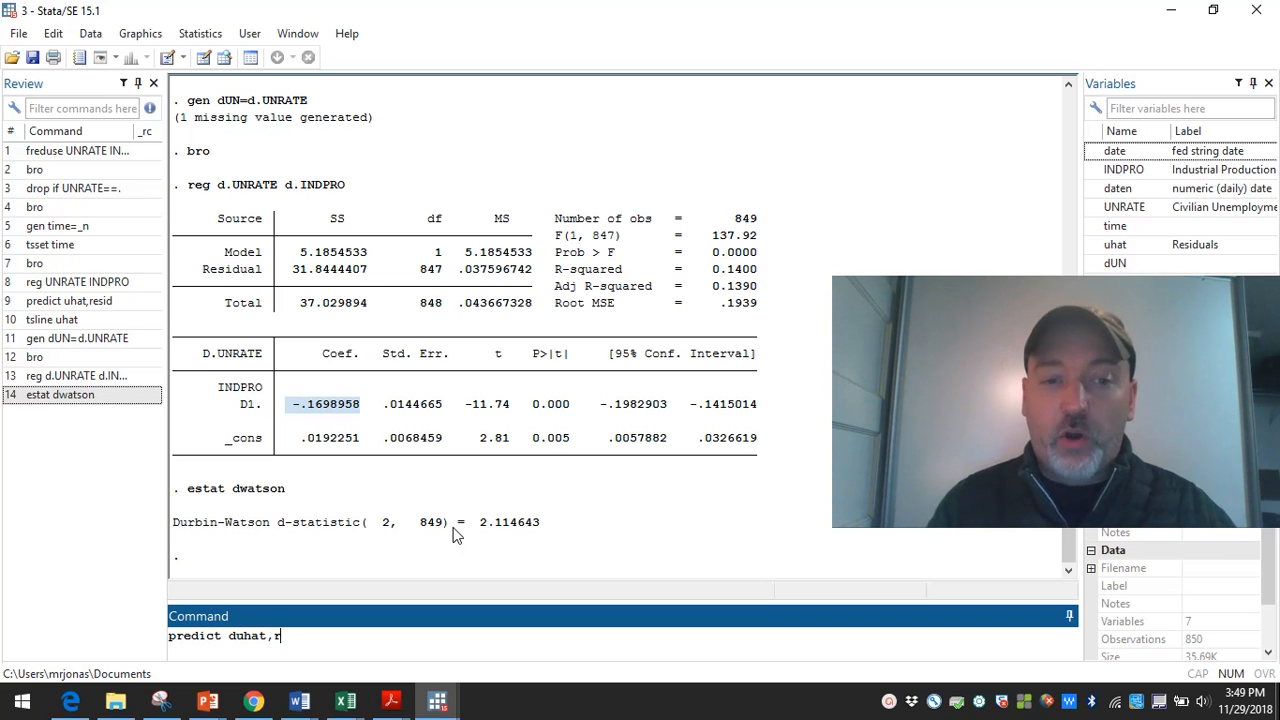
key(Return)
- Plot the duhat residuals over time with a tsline graph, and close the graph window
text(tsl)
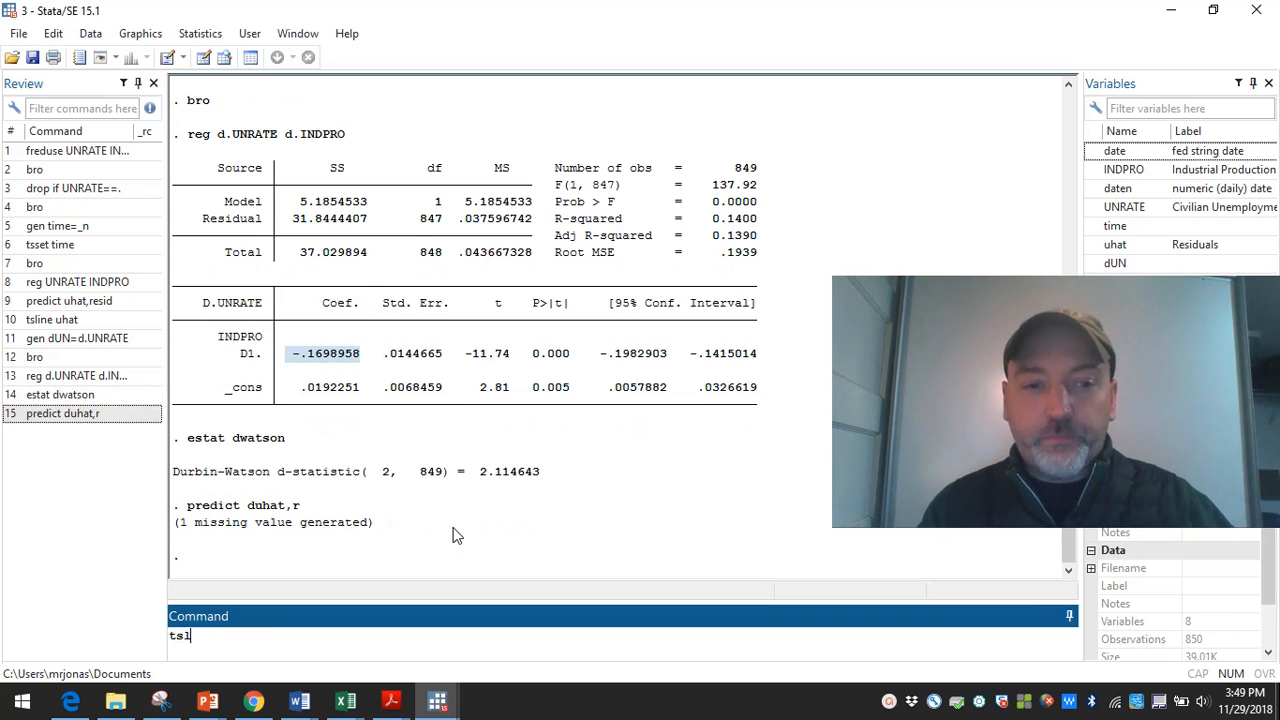
text(ine duhat)
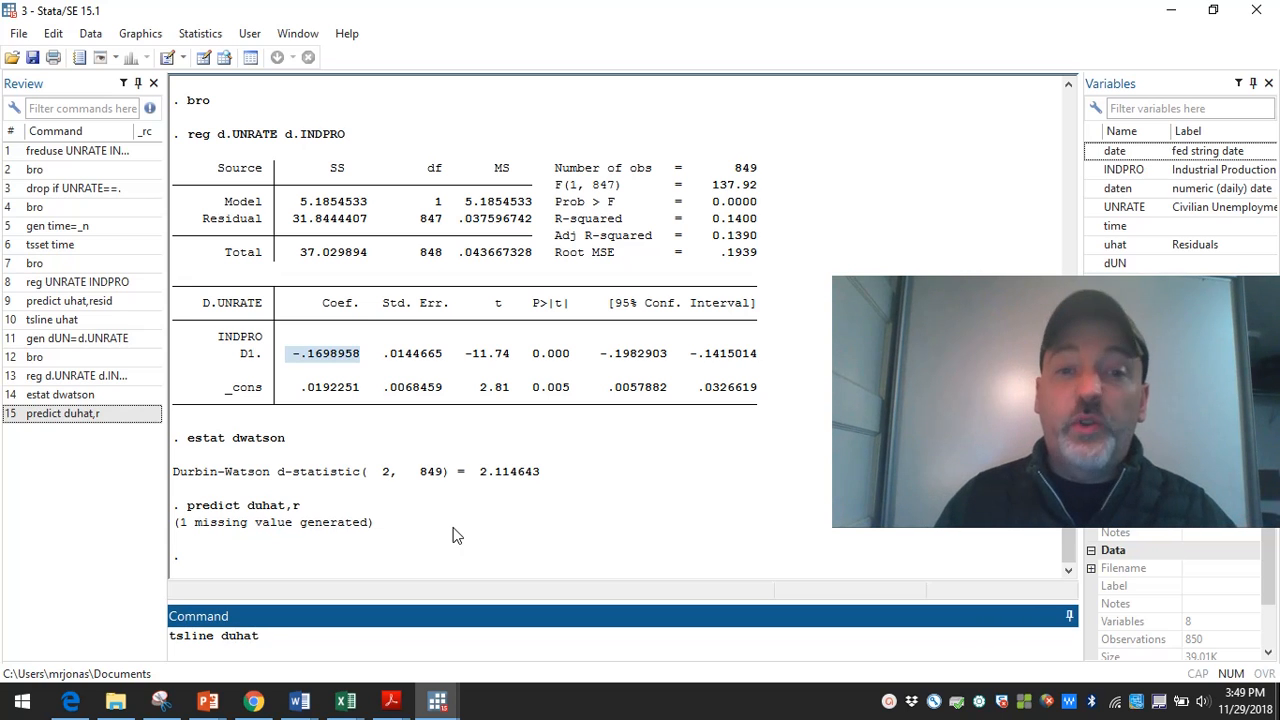
key(Return)
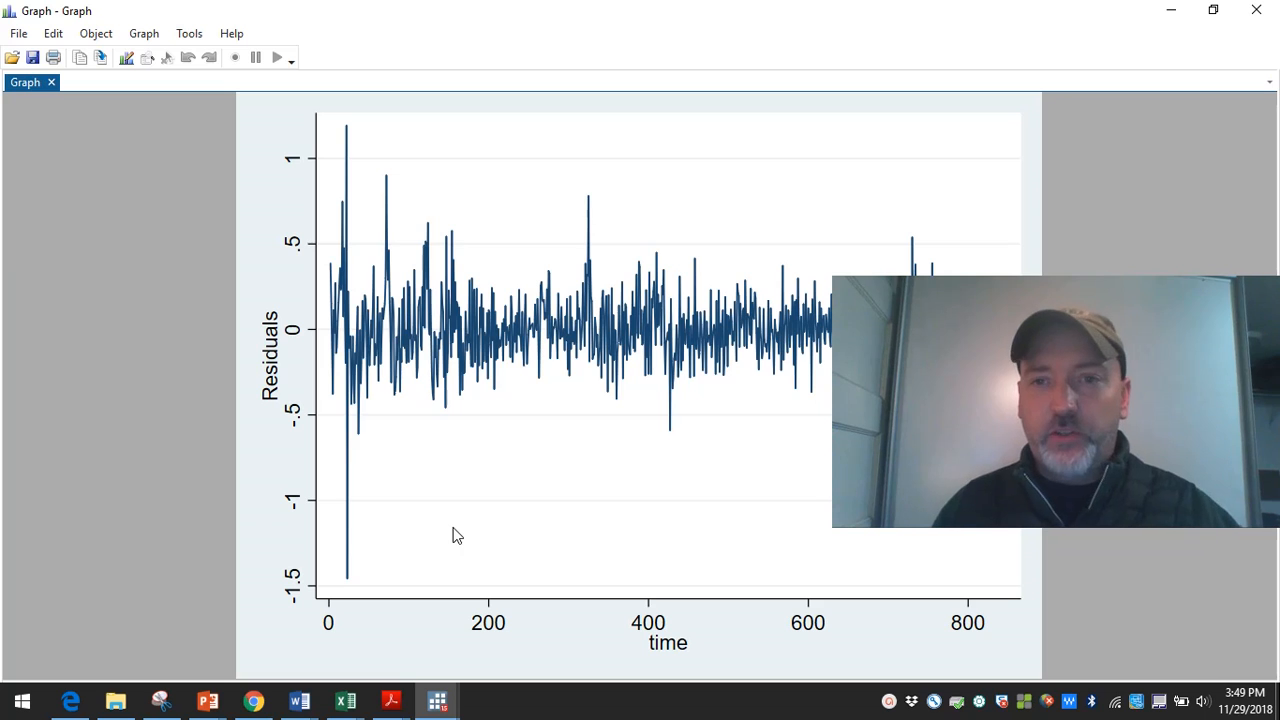
click(1275, 8)
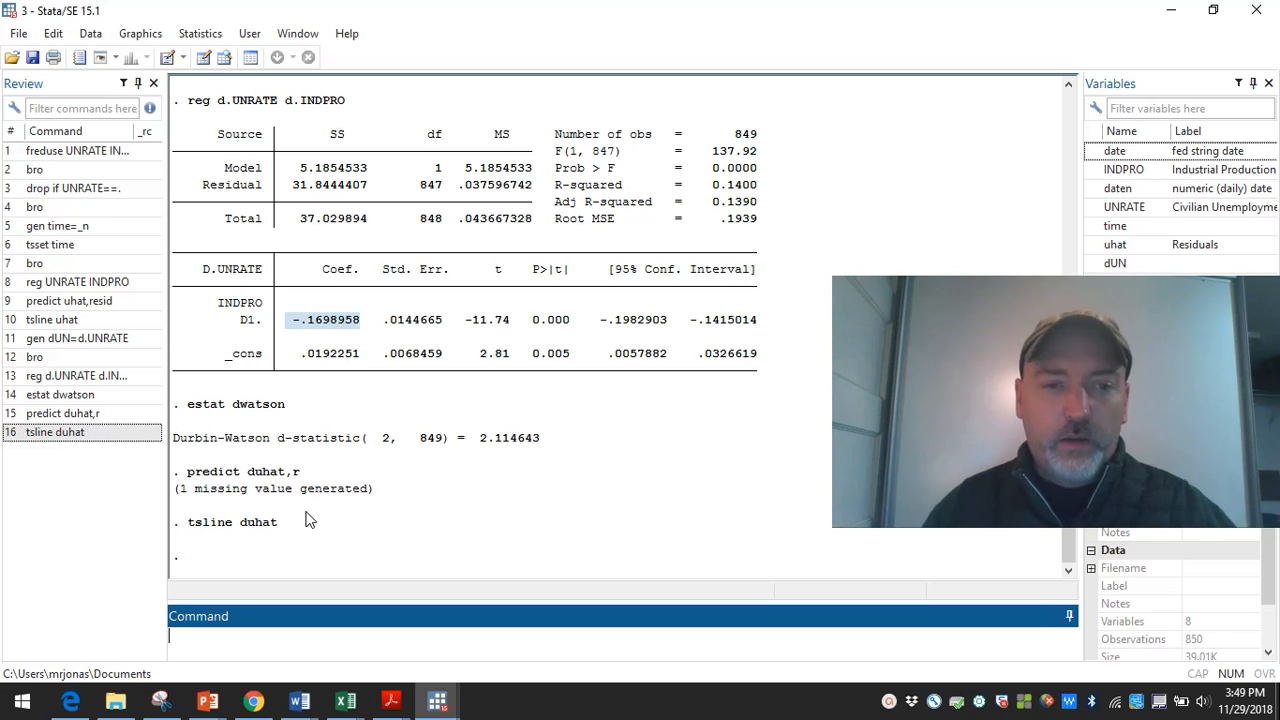
- Regress duhat on its own first lag, l.duhat, and highlight the lag's coefficient and p-value
text(r)
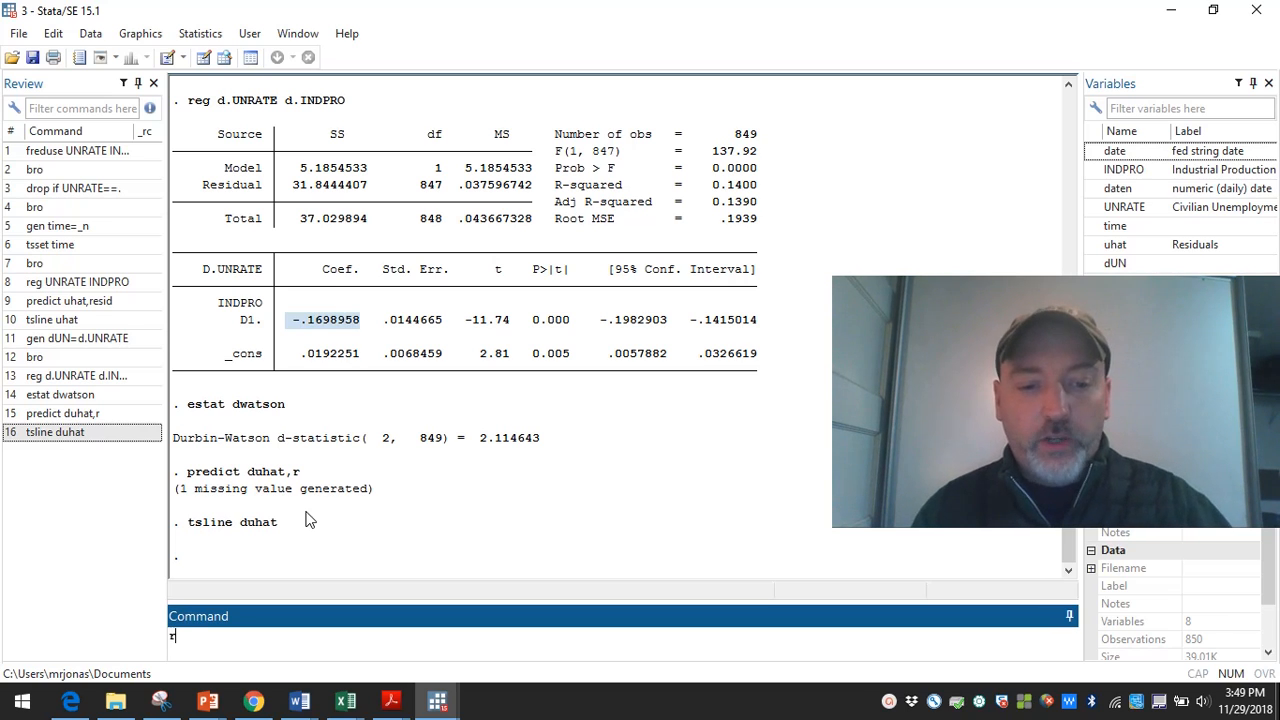
text(eg duhat)
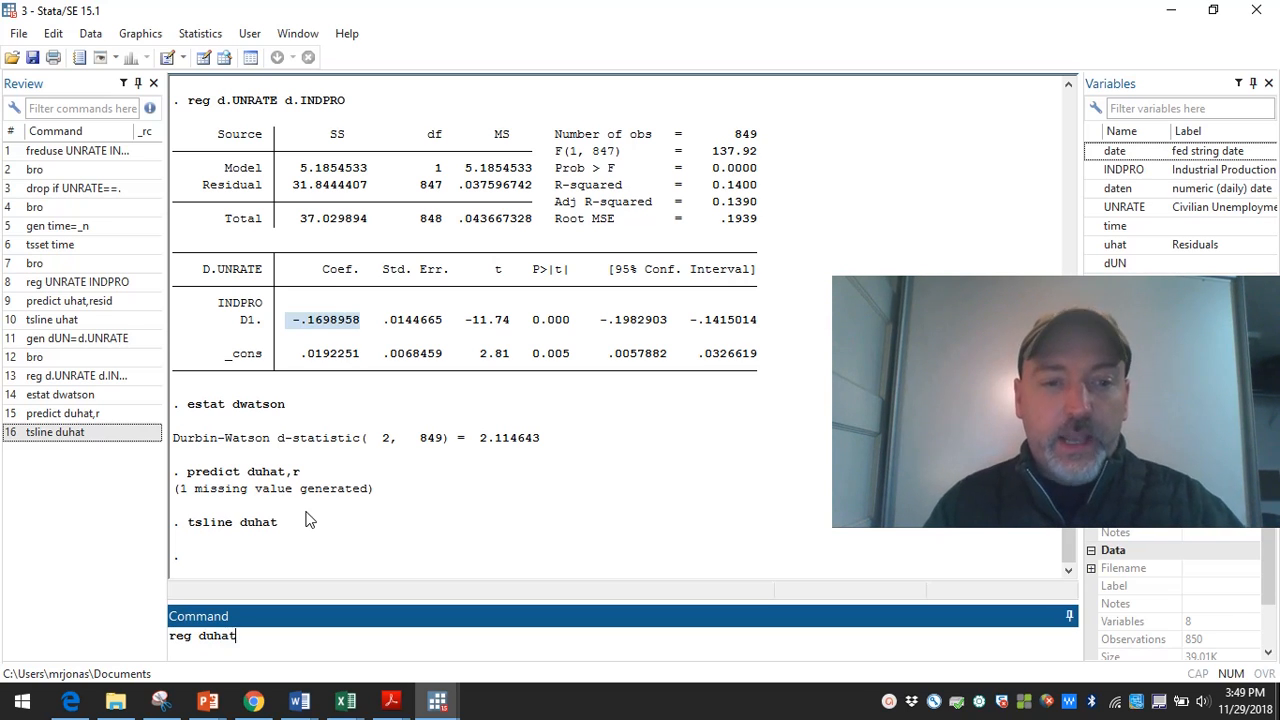
text( l.uhat)
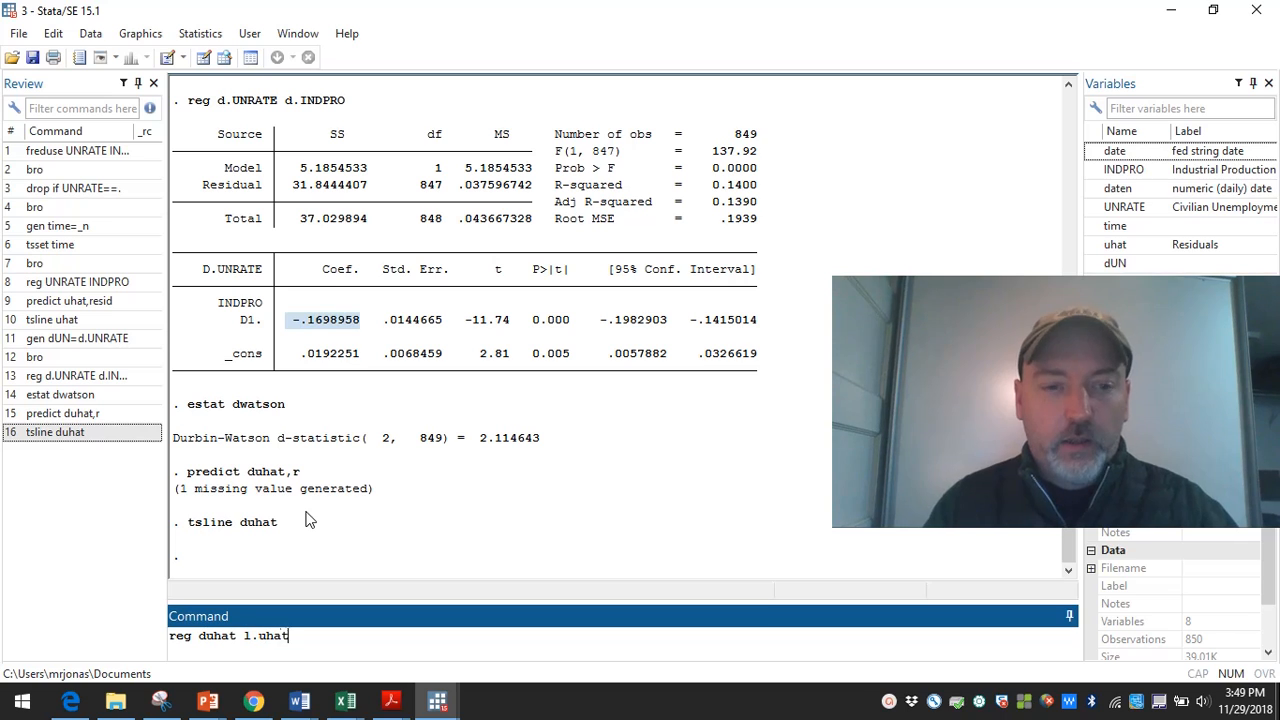
key(Left)
key(Left)
key(Left)
key(Left)
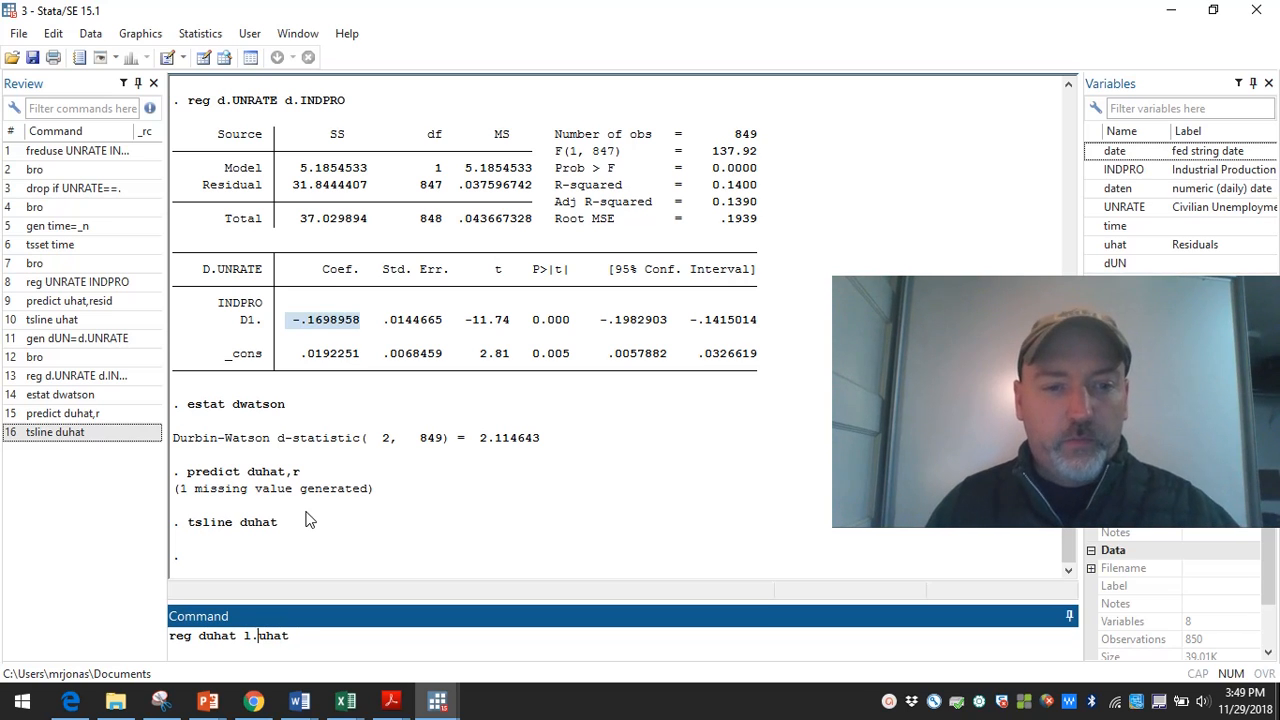
text(d)
key(Right)
key(Right)
key(Right)
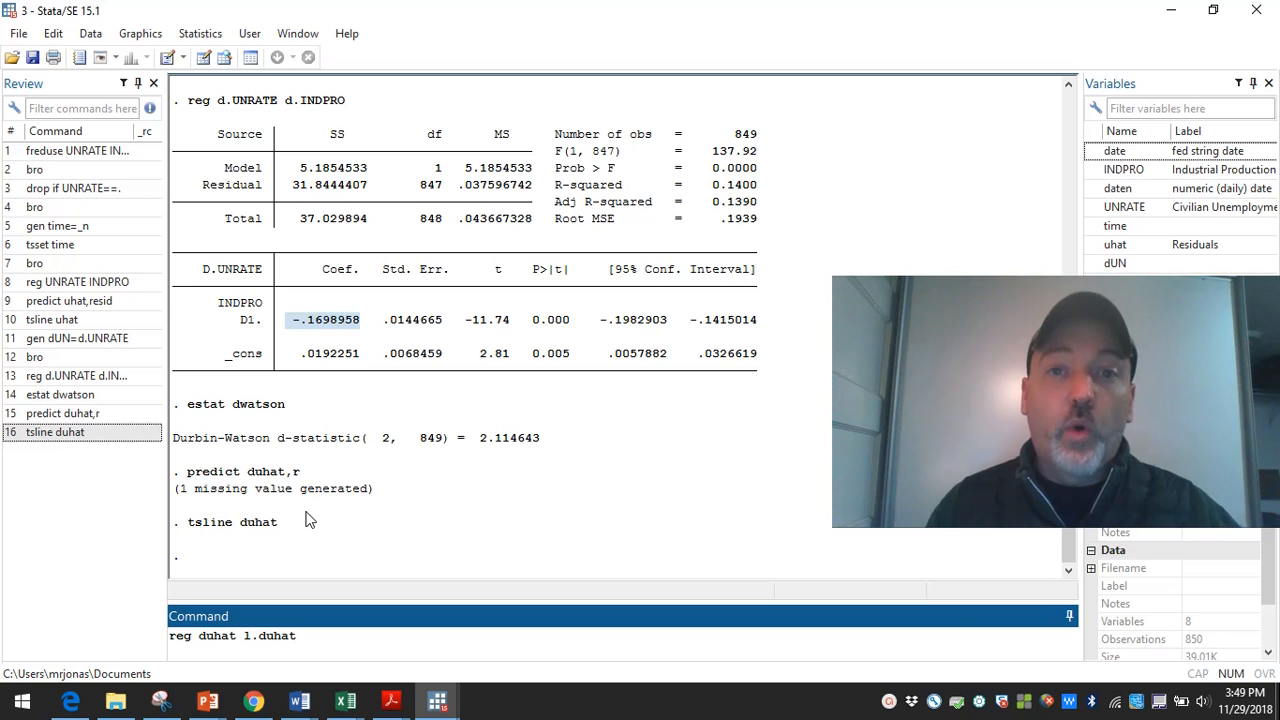
key(Return)
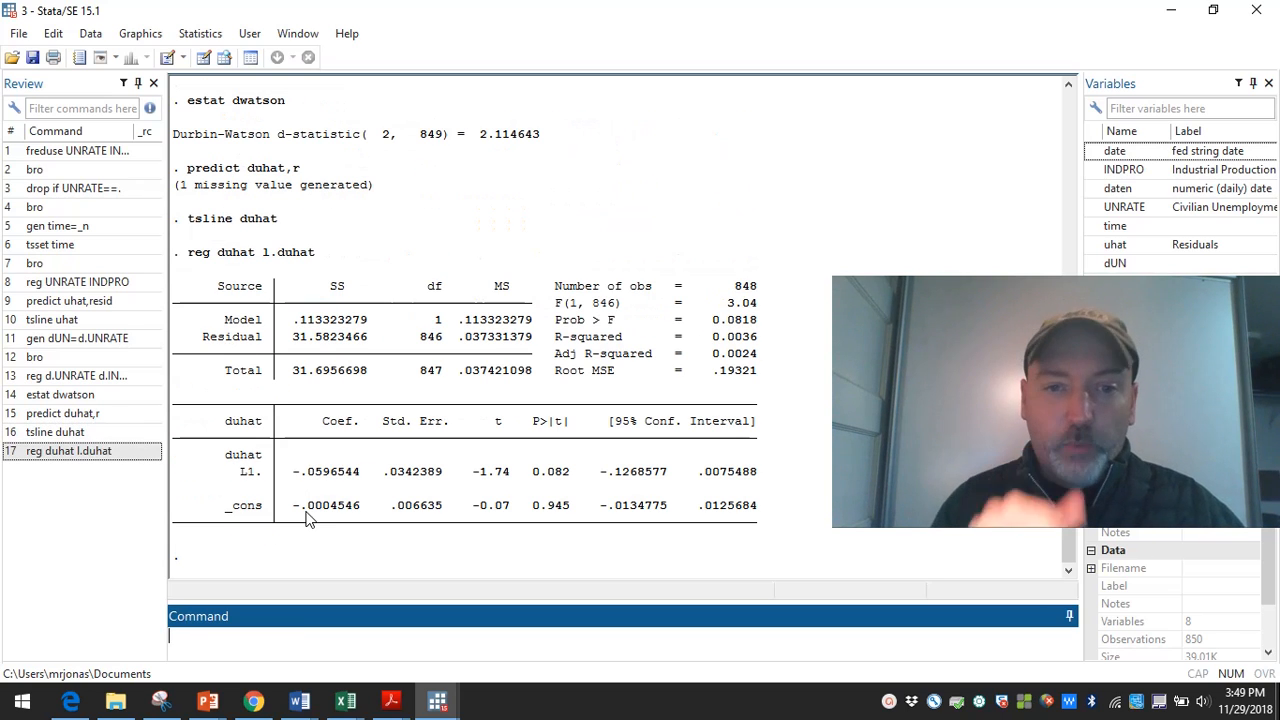
drag(289, 478, 355, 476)
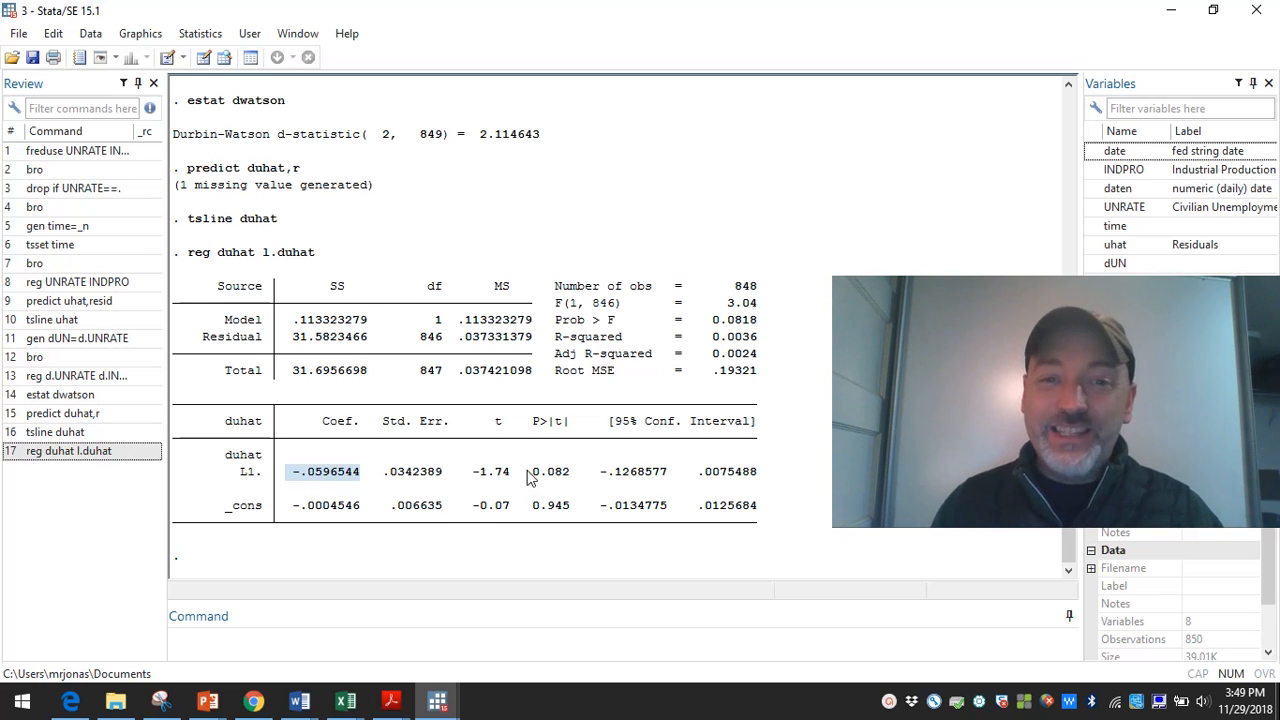
drag(527, 472, 577, 474)
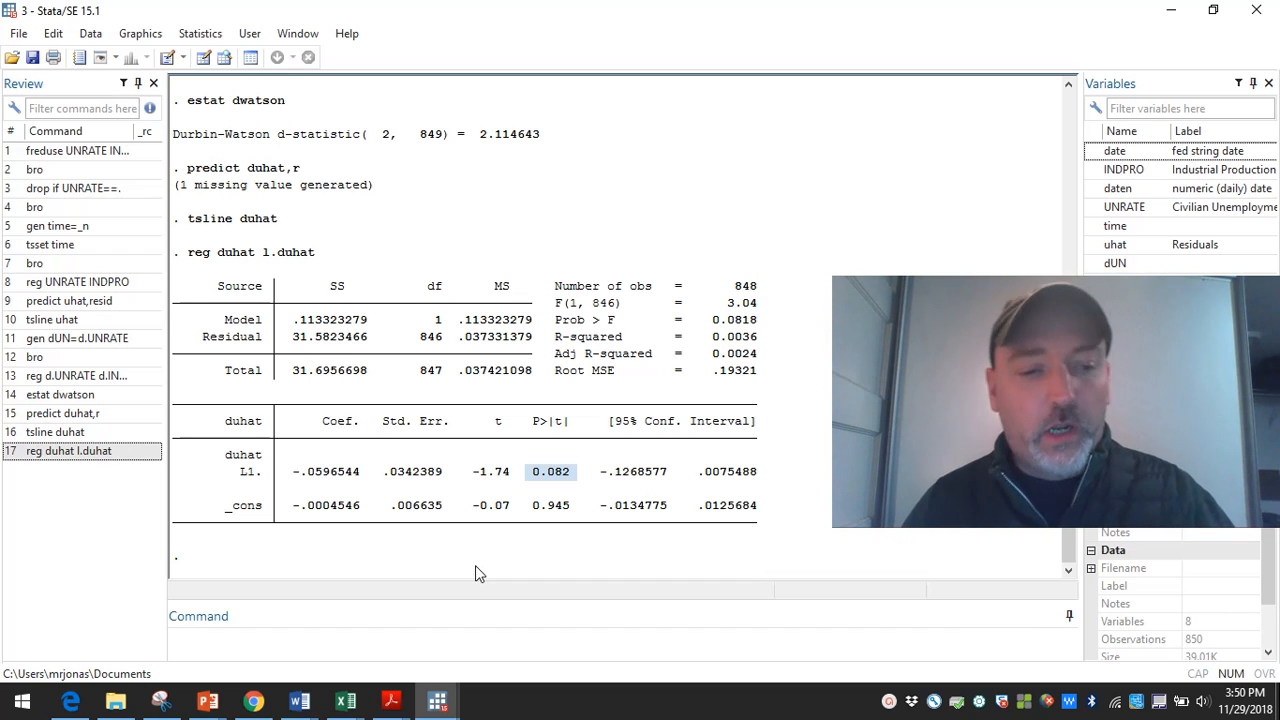
- Switch back to the slide show and advance to the Generalized Least Squares Correction slide
key(alt+Tab)
key(Right)
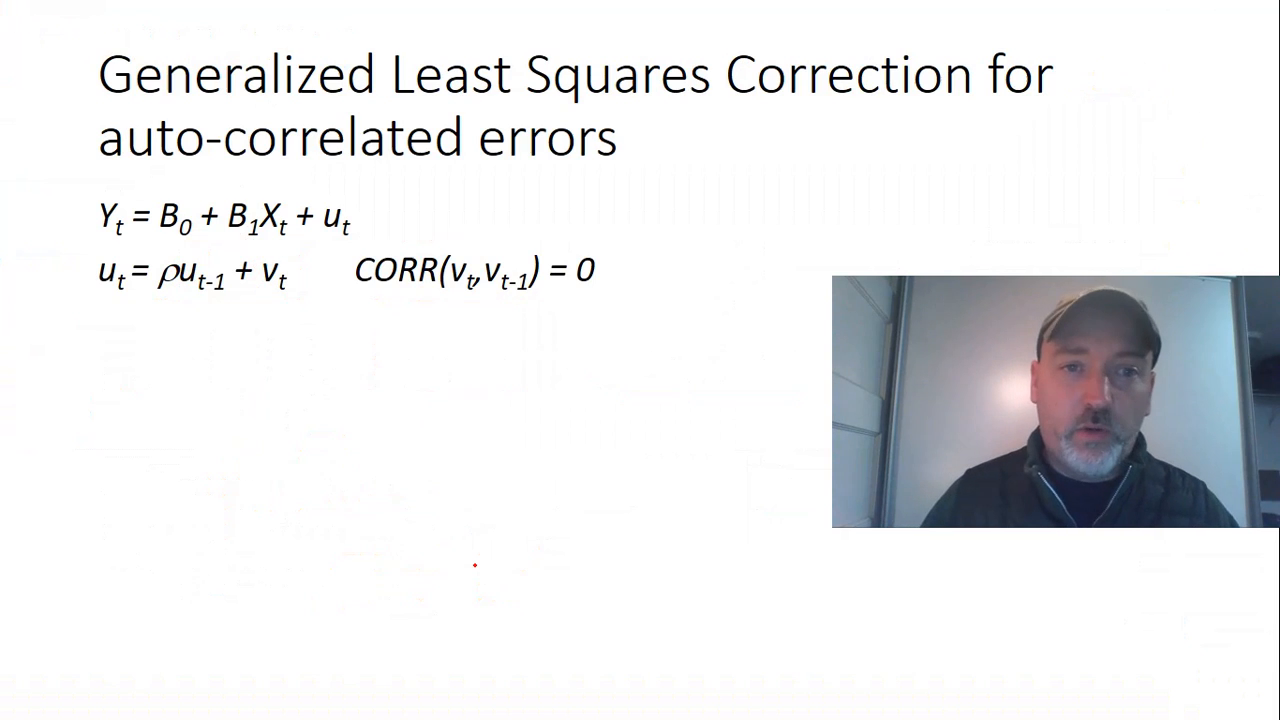